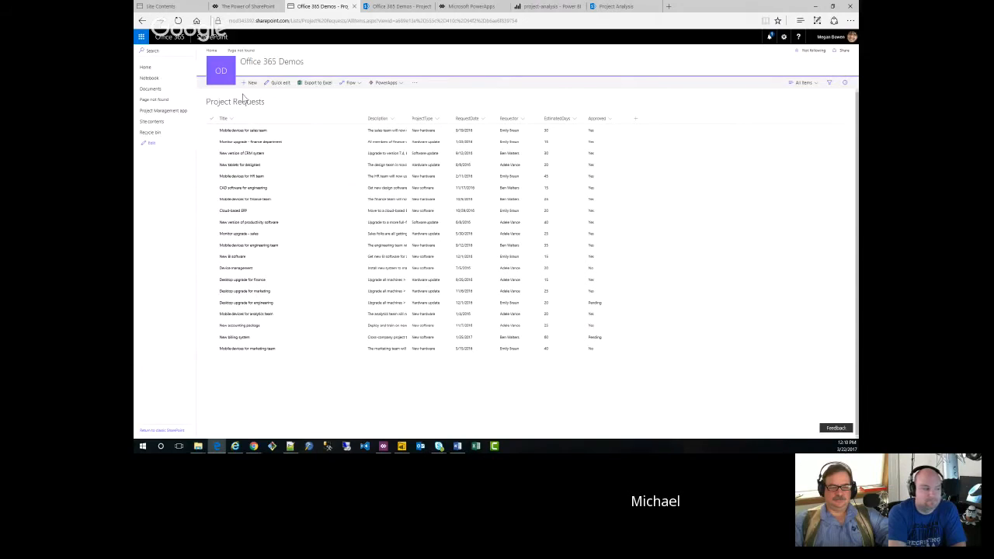
Step: Look over the Project Details list and return to the Project Requests list
click(392, 9)
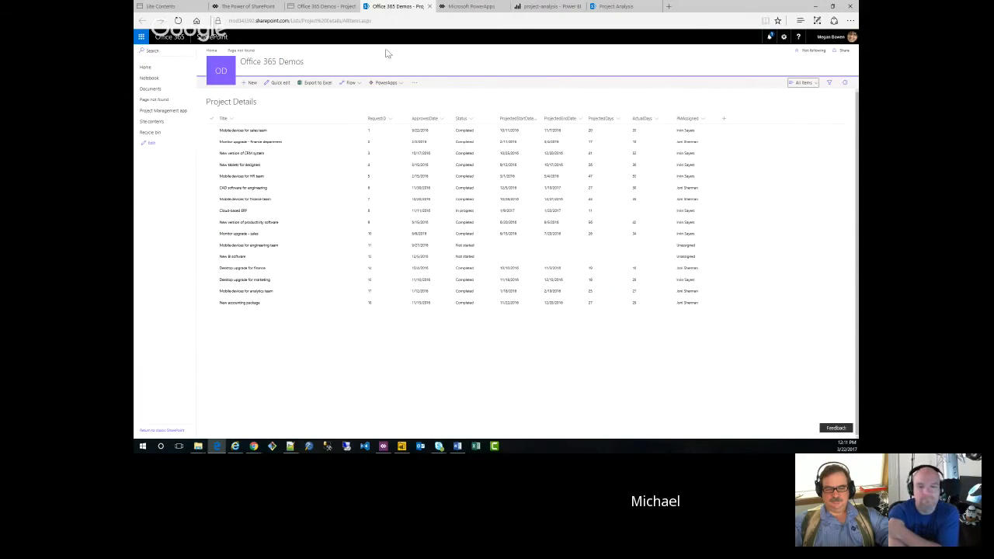
click(314, 10)
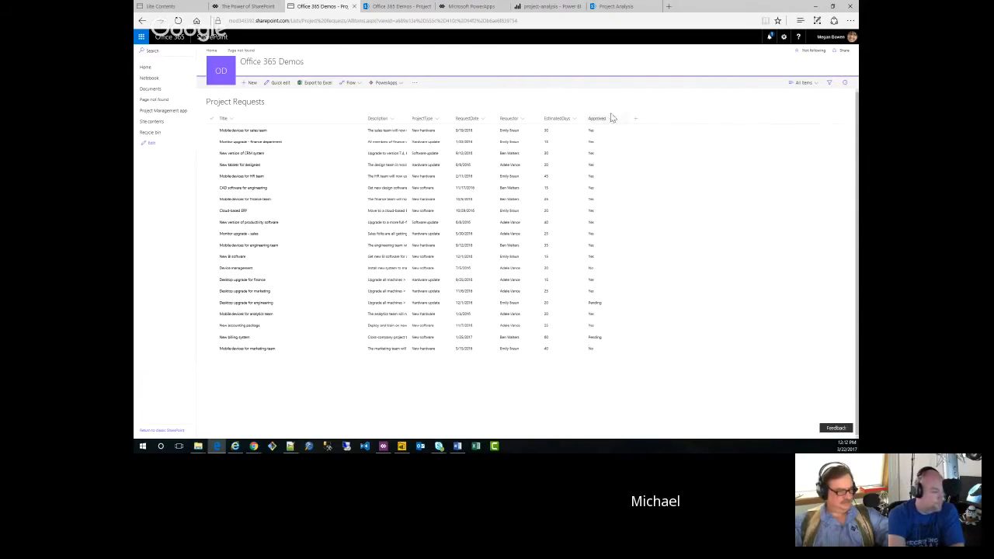
Step: Create a PowerApps app named "Webinar demo 2" from the Project Requests list
click(401, 84)
click(400, 97)
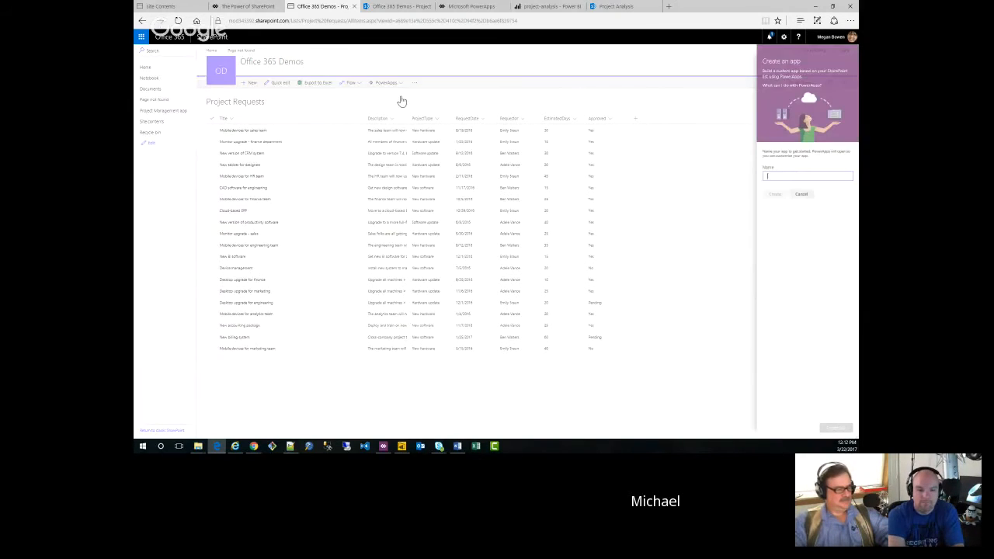
click(772, 177)
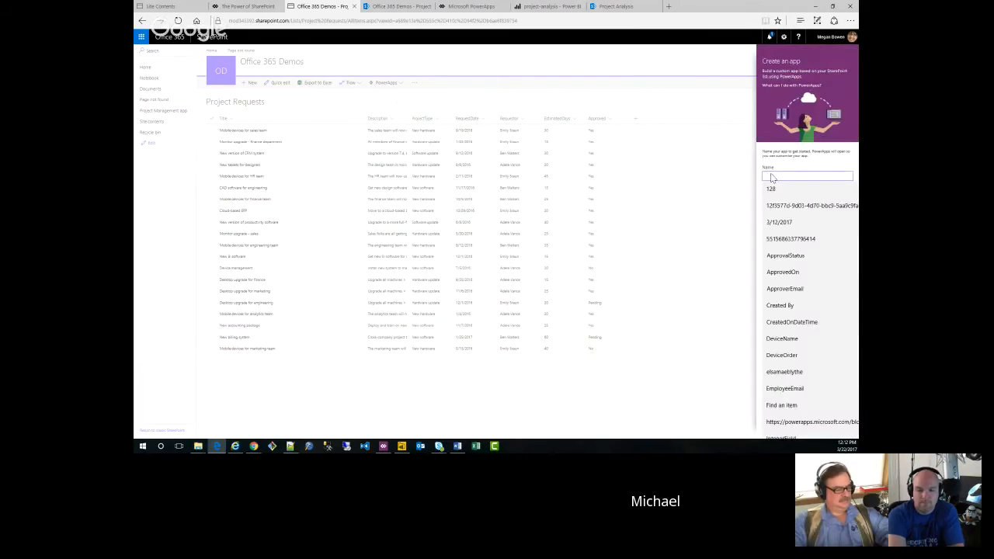
text(Web)
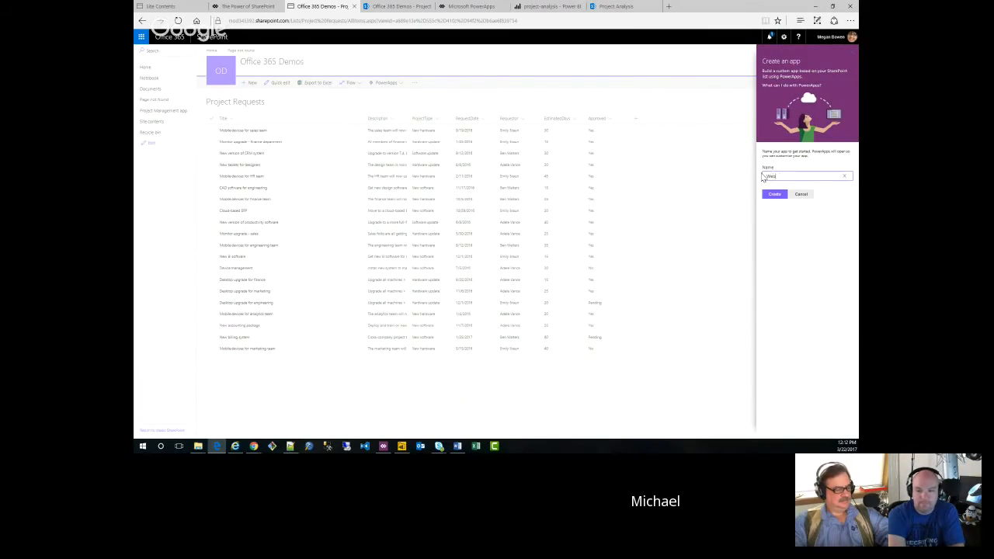
text(nar ap)
key(BackSpace)
key(BackSpace)
key(BackSpace)
key(BackSpace)
key(BackSpace)
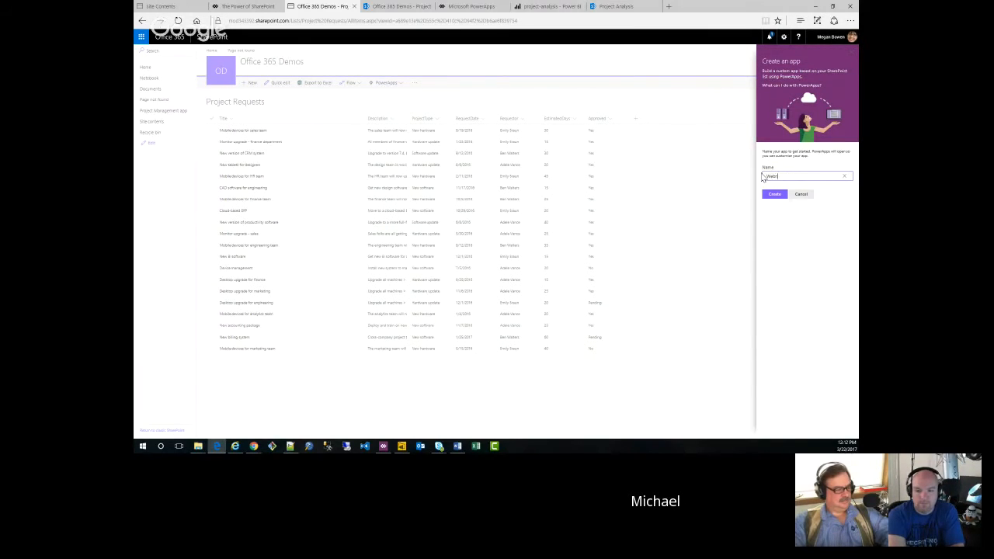
text(ar demo 2)
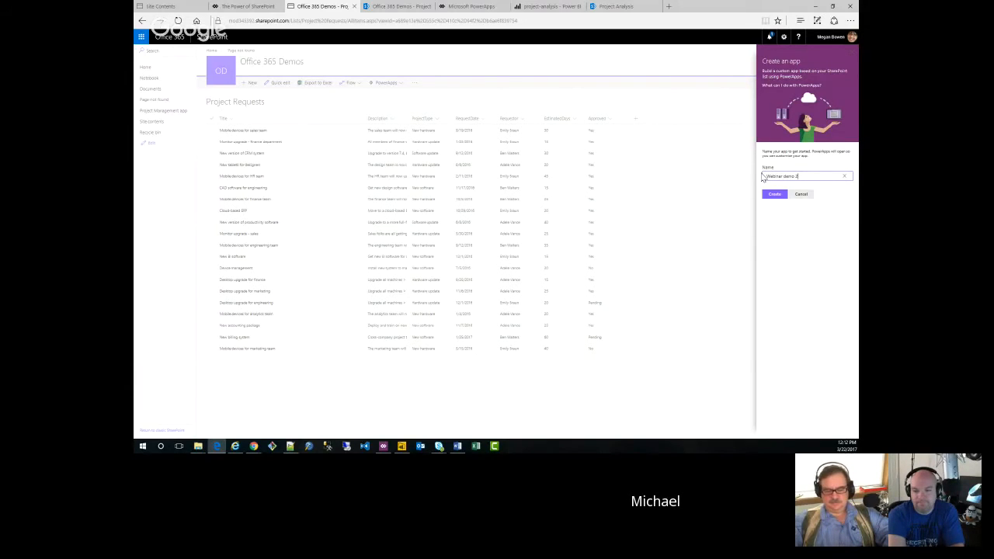
click(775, 195)
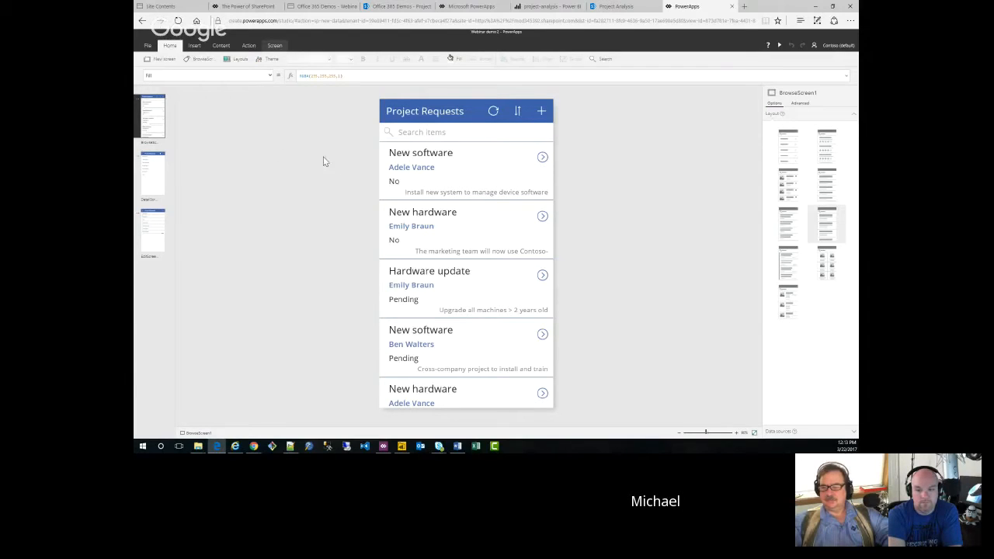
Step: Review the app's detail and edit screens, and move the Title field above Approved on the detail screen's form
click(156, 176)
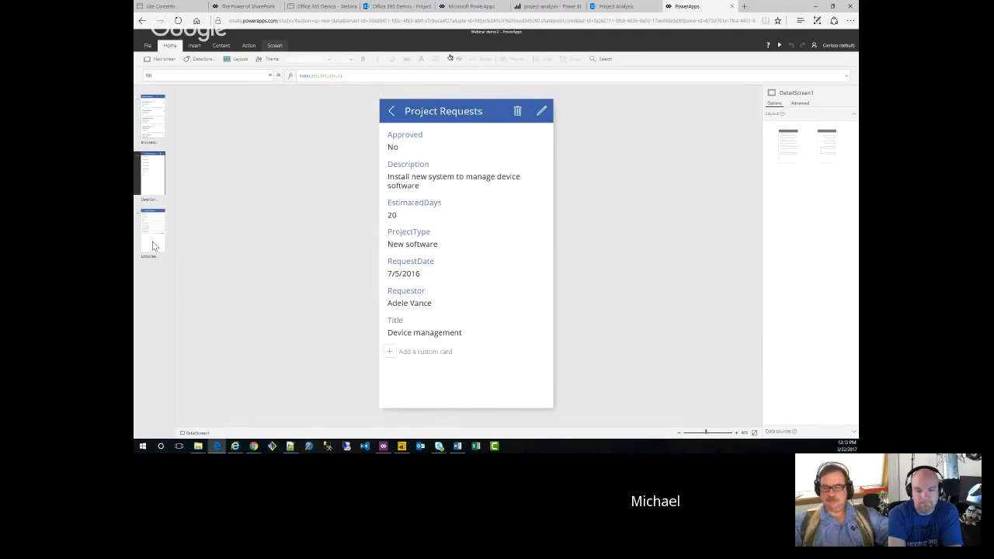
click(154, 246)
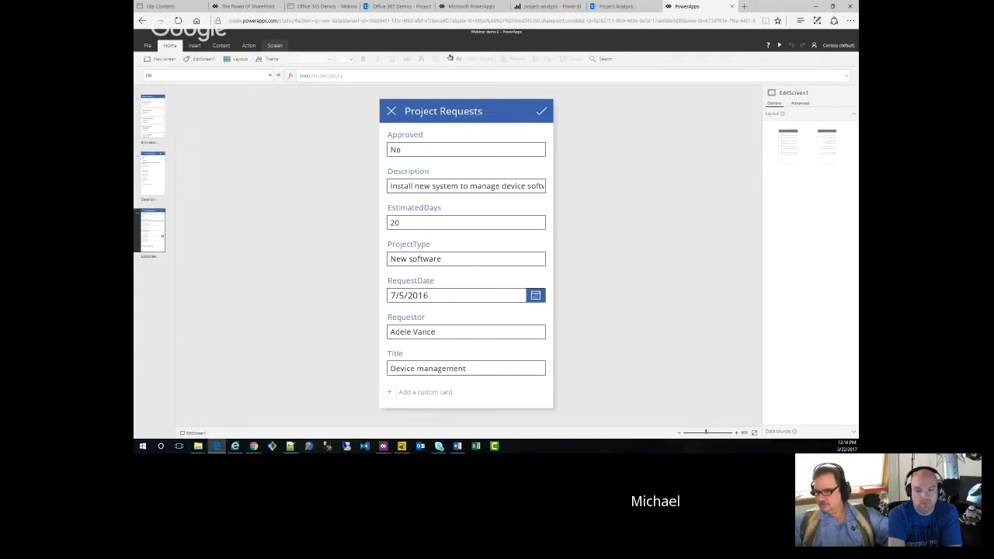
click(152, 175)
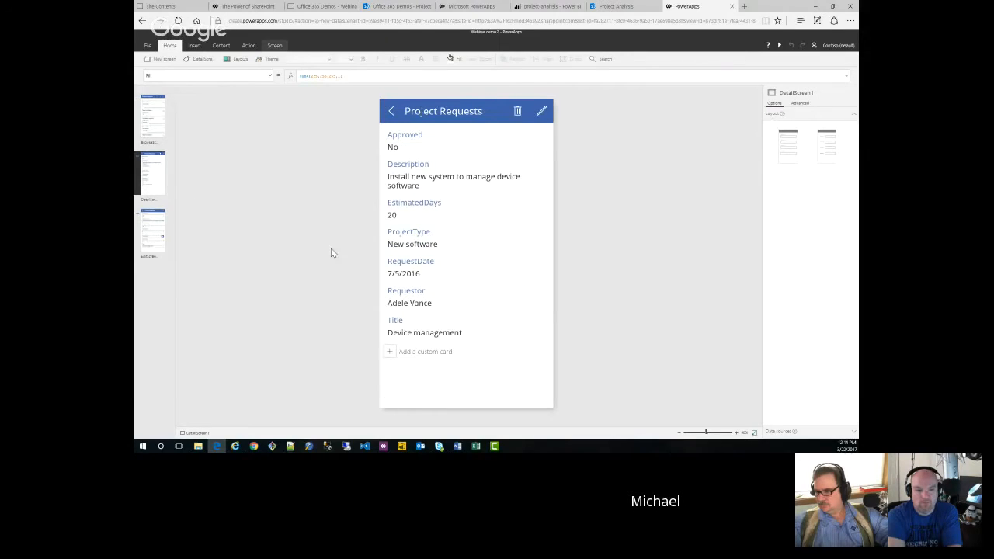
click(481, 332)
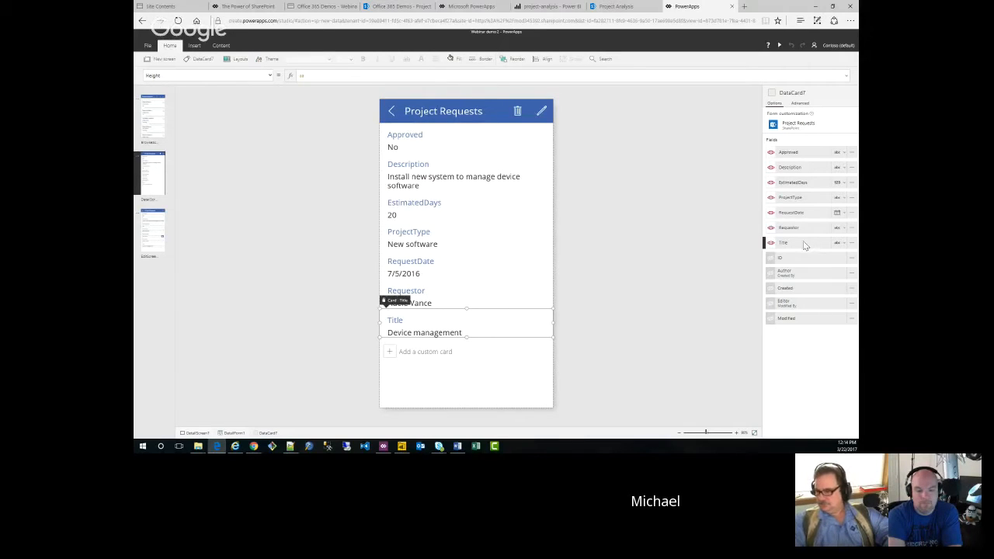
drag(805, 246, 809, 146)
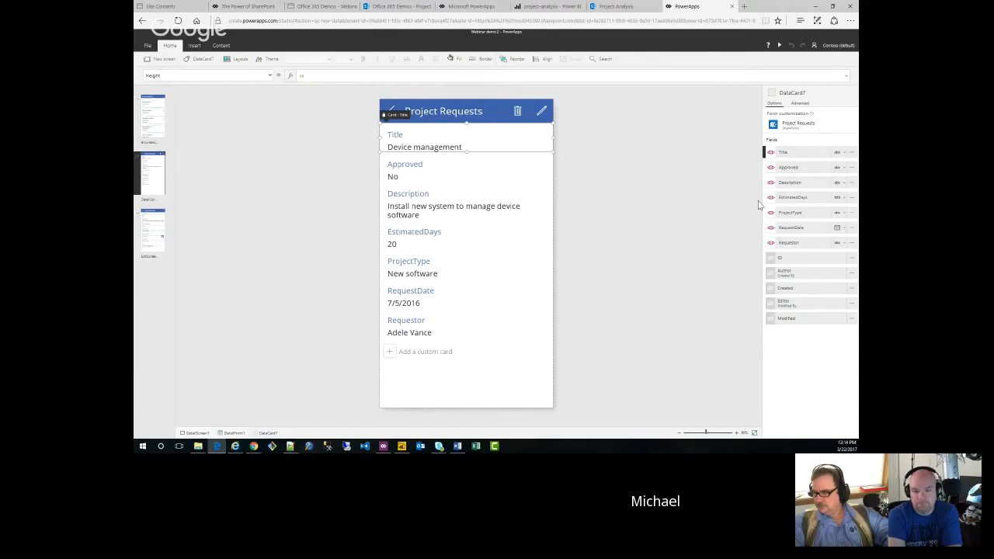
Step: Move the Title field above Approved on the edit screen's form
click(156, 242)
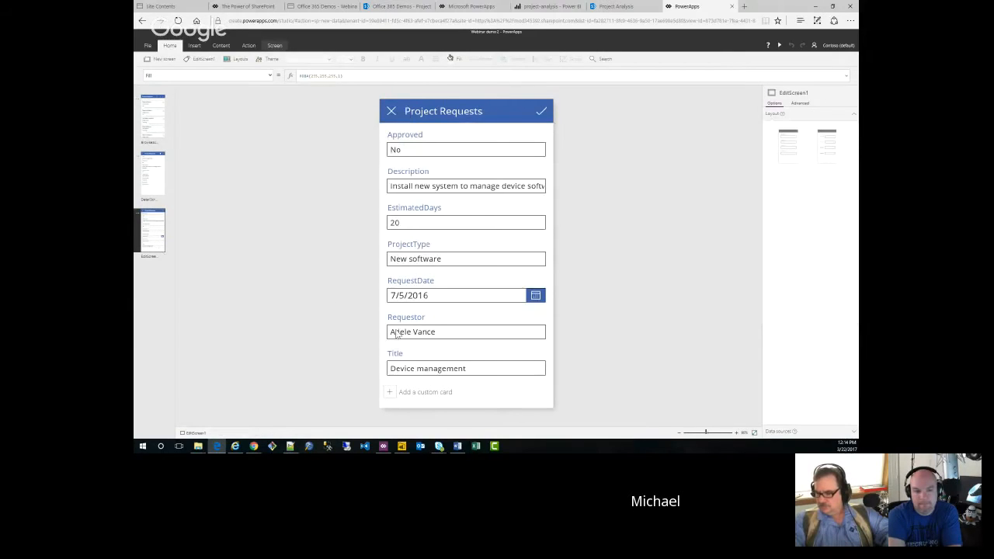
click(427, 368)
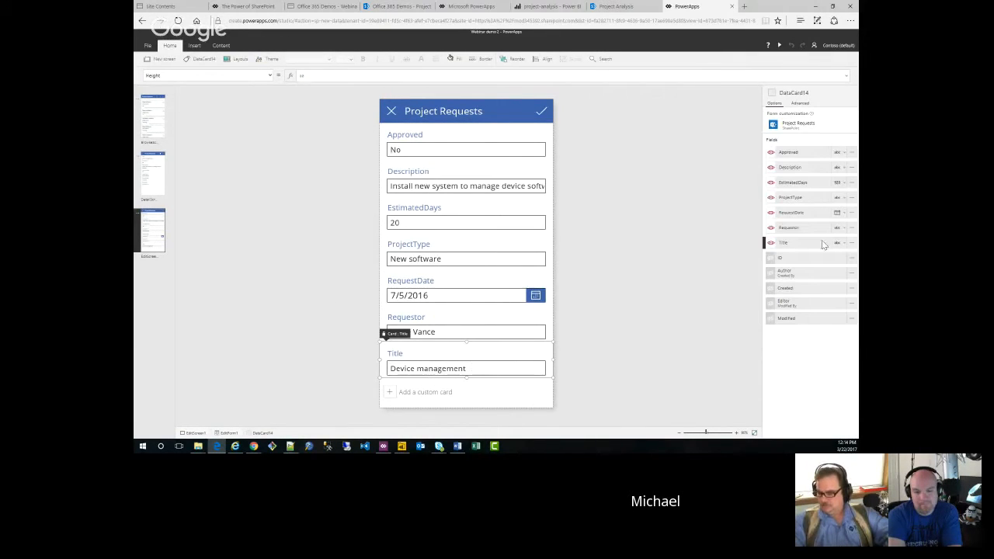
drag(821, 241, 806, 146)
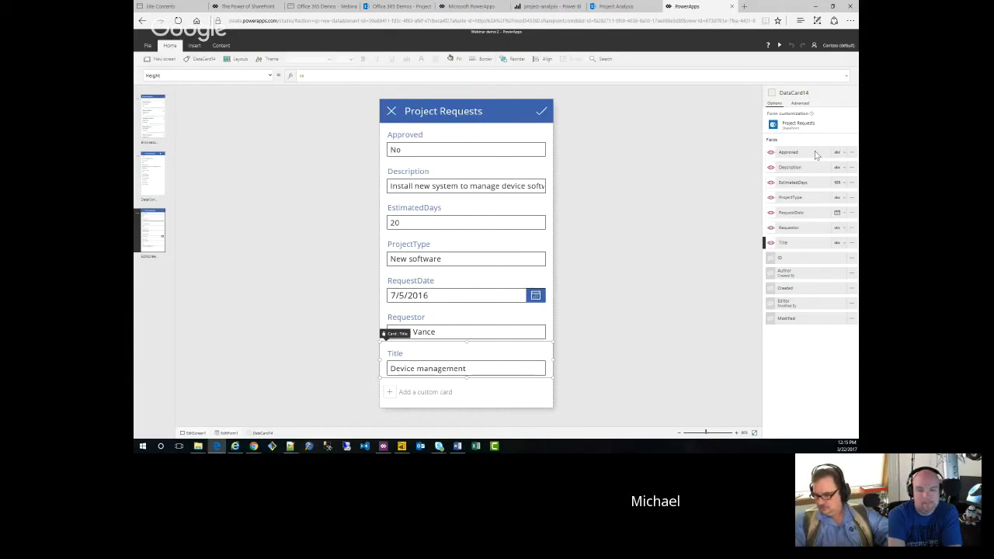
drag(807, 246, 803, 144)
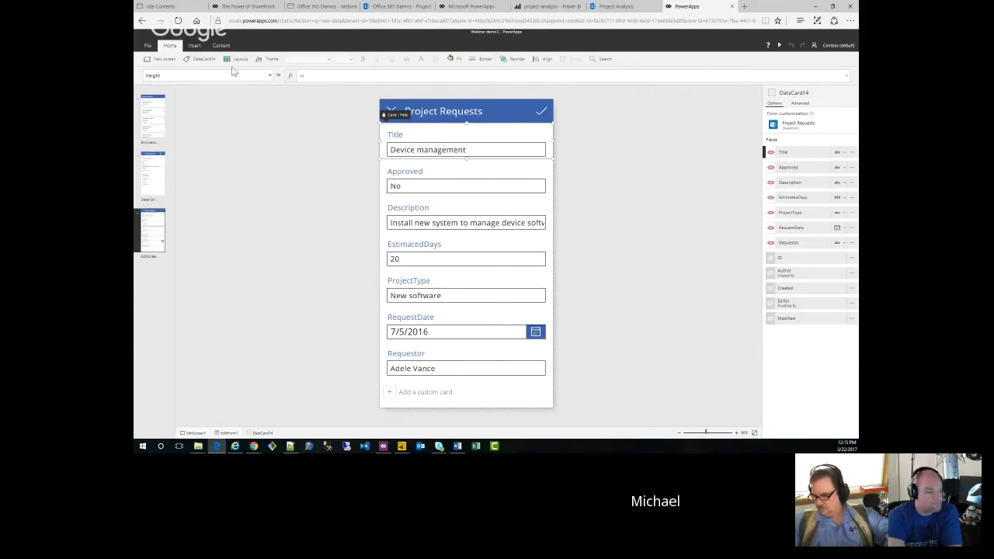
Step: View the app settings of Webinar demo 2 and switch to the app's view on the SharePoint list
click(147, 46)
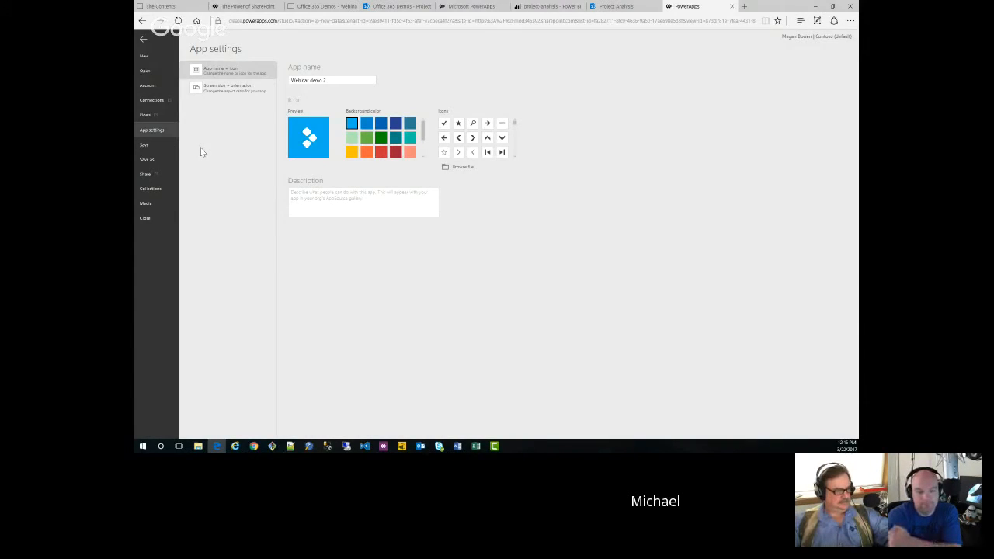
click(143, 43)
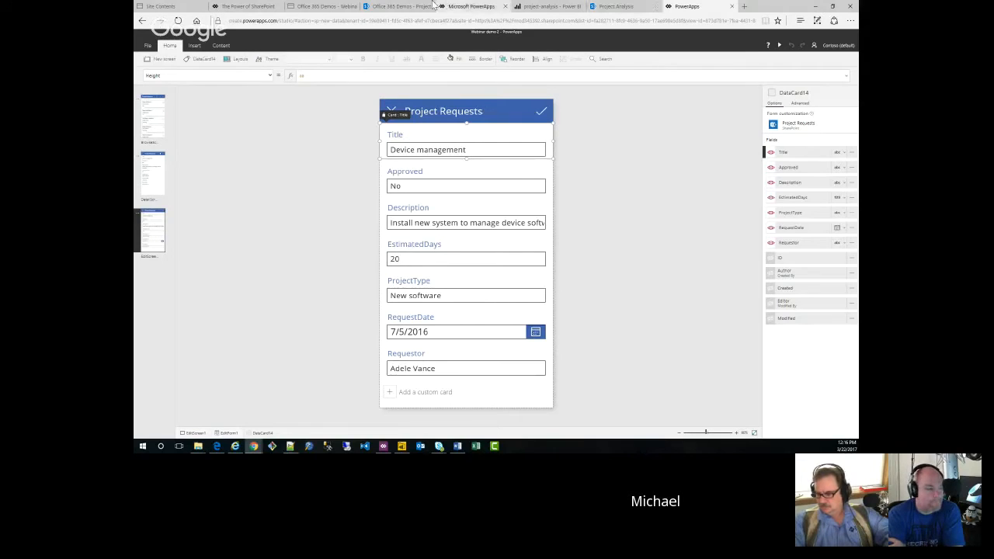
click(385, 7)
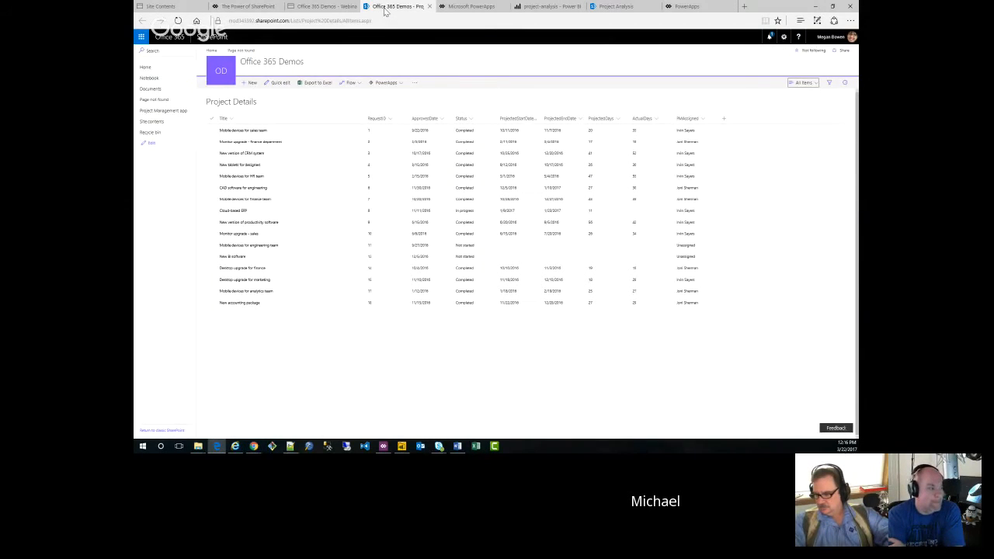
click(324, 6)
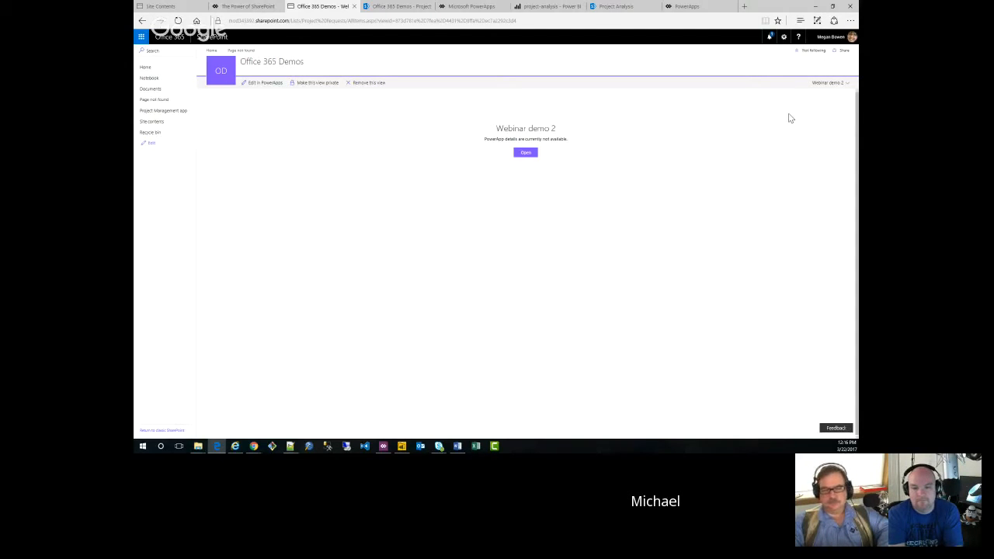
Step: Switch the Project Requests list to the All Items view and back to the Webinar demo 2 view
click(846, 85)
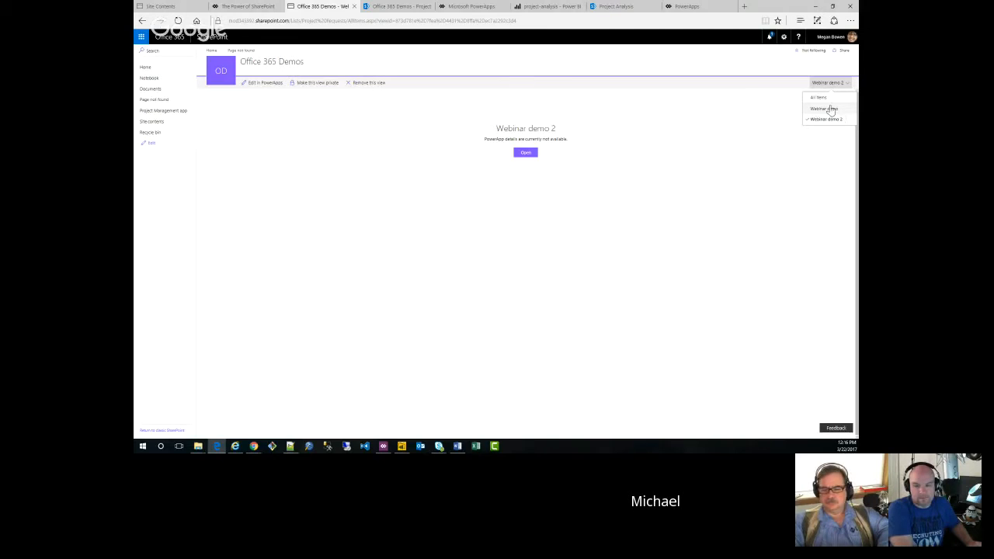
click(818, 98)
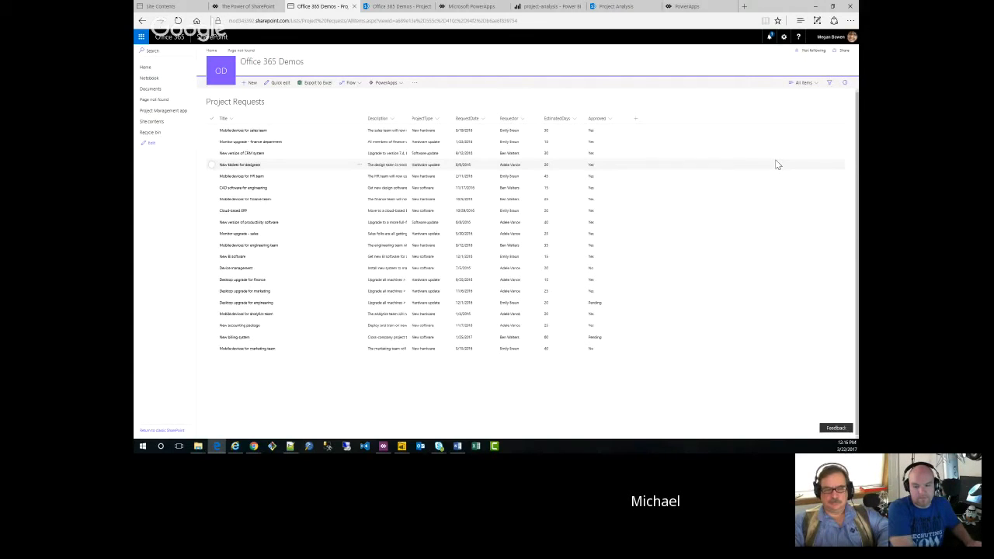
click(815, 86)
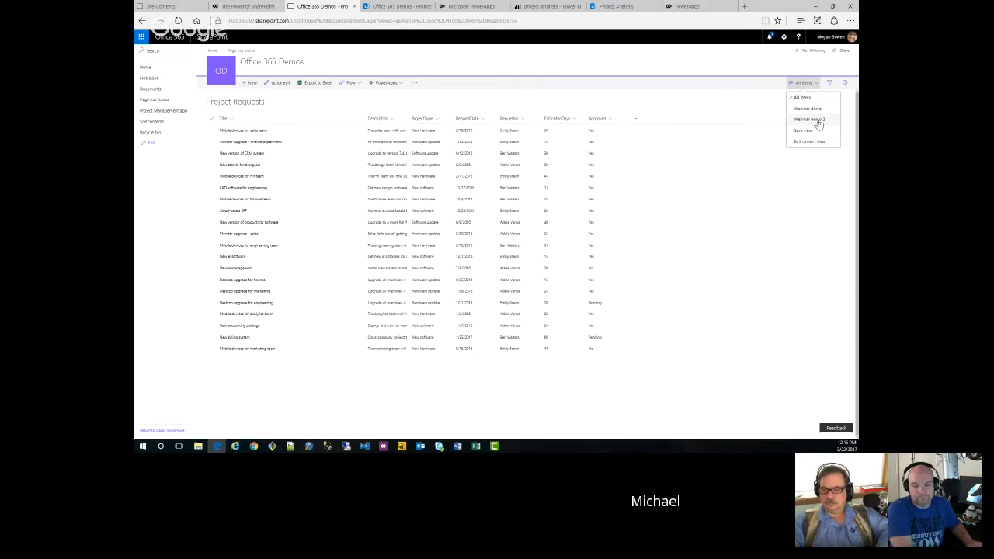
click(818, 121)
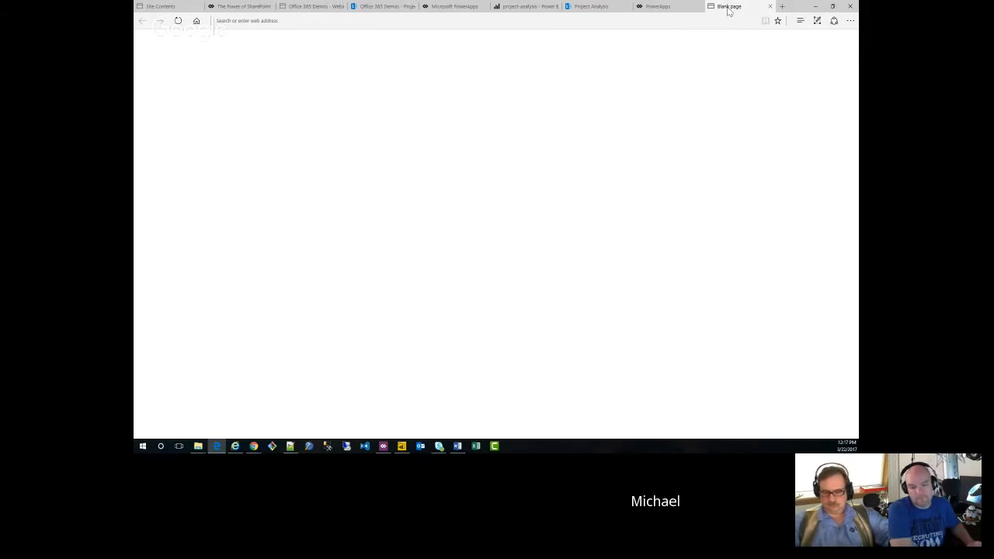
Step: Dismiss the prompt to make the view private, and run the Webinar demo 2 app from its SharePoint view
click(395, 11)
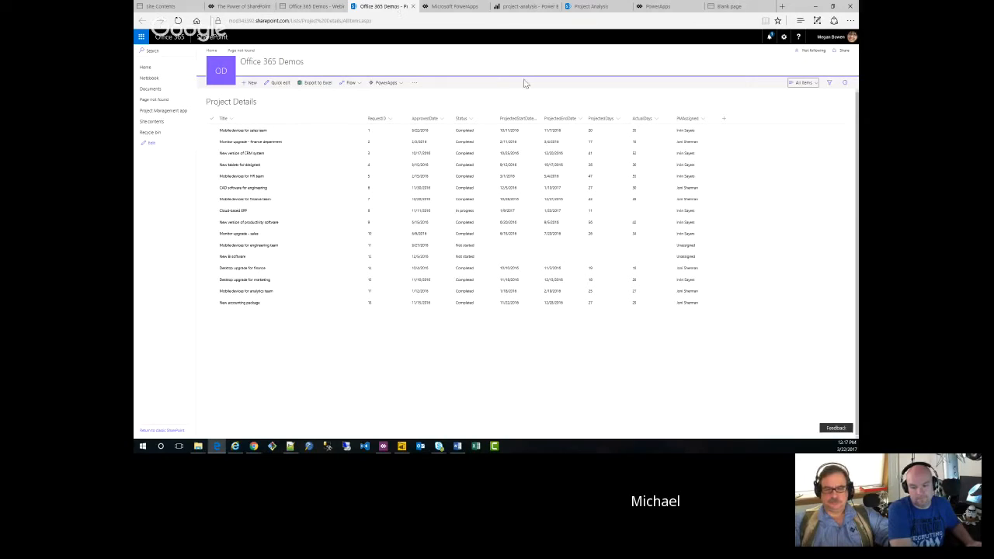
click(311, 6)
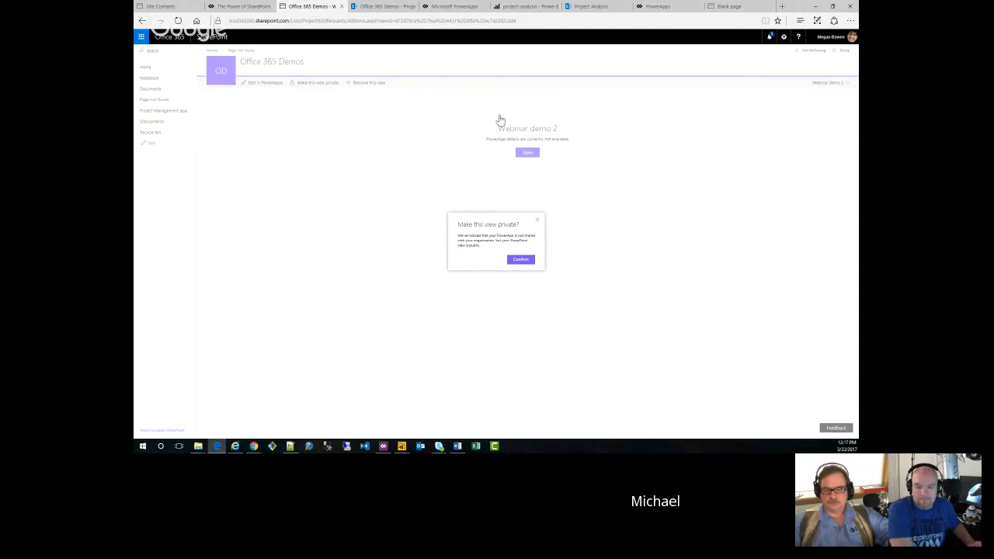
click(537, 219)
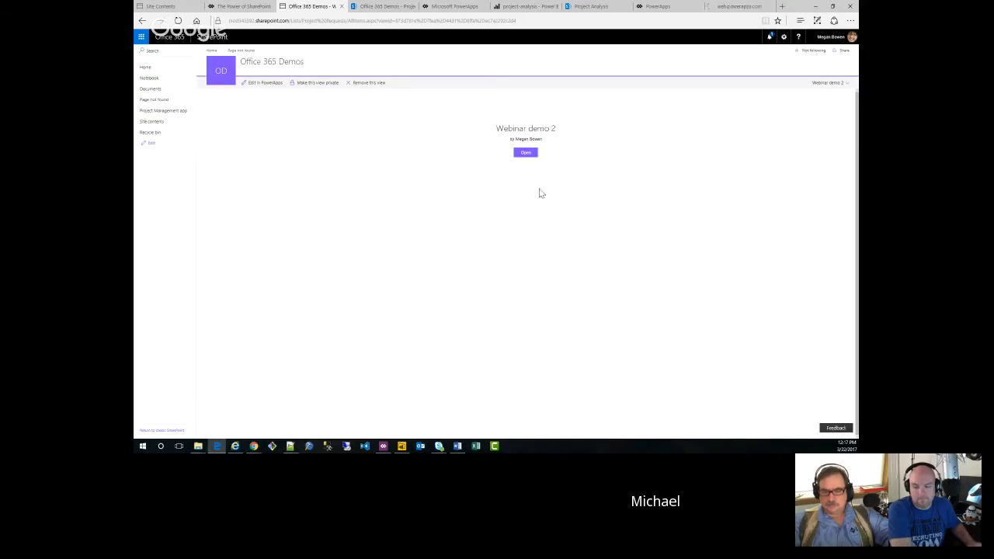
click(525, 154)
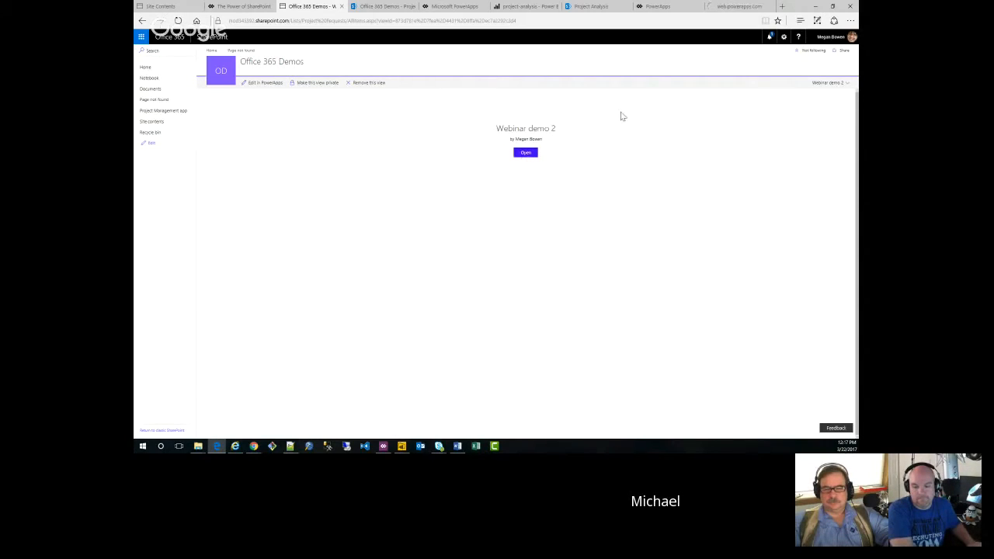
click(672, 7)
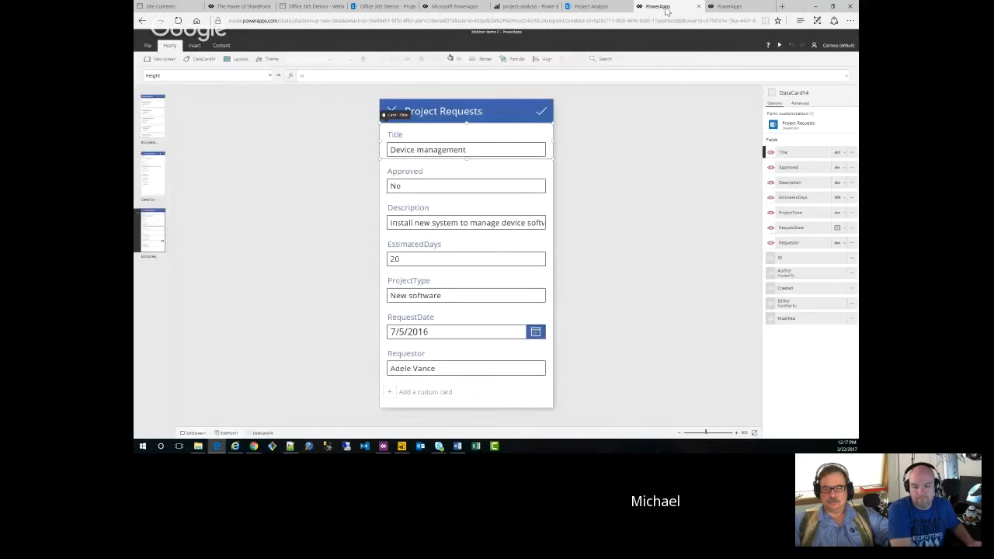
click(717, 8)
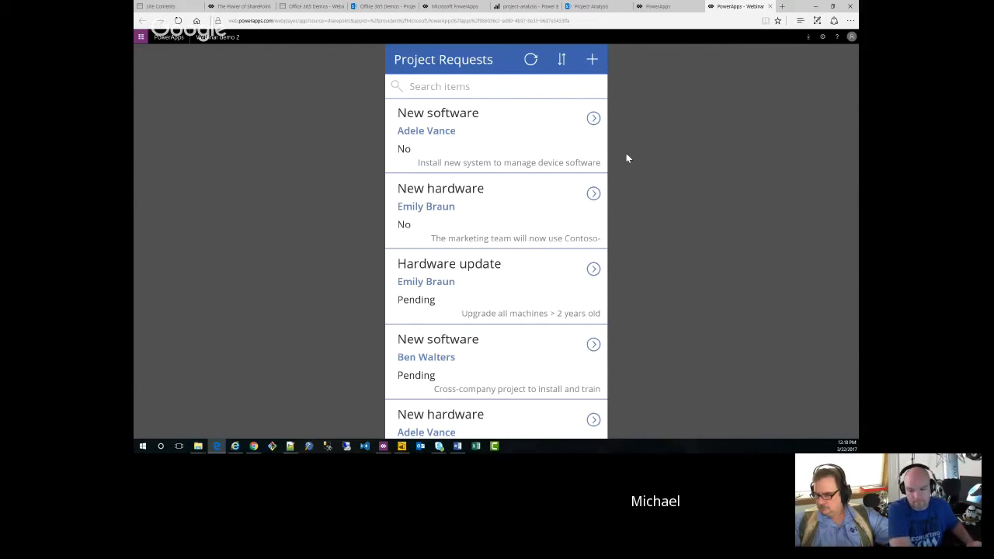
Step: Open the "Mobile devices for marketing team" request for editing, remove "or else" from the end of its Description, and save it
click(593, 194)
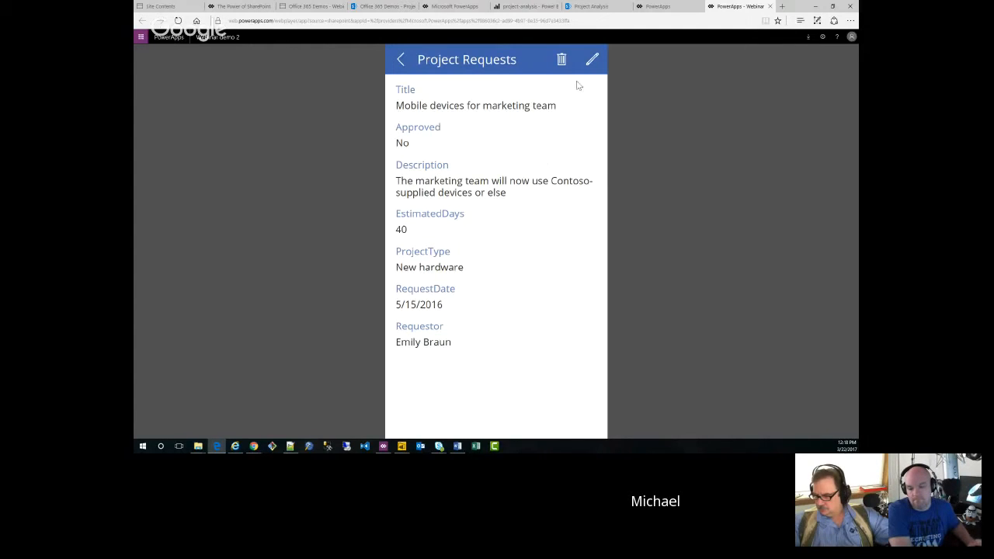
click(593, 61)
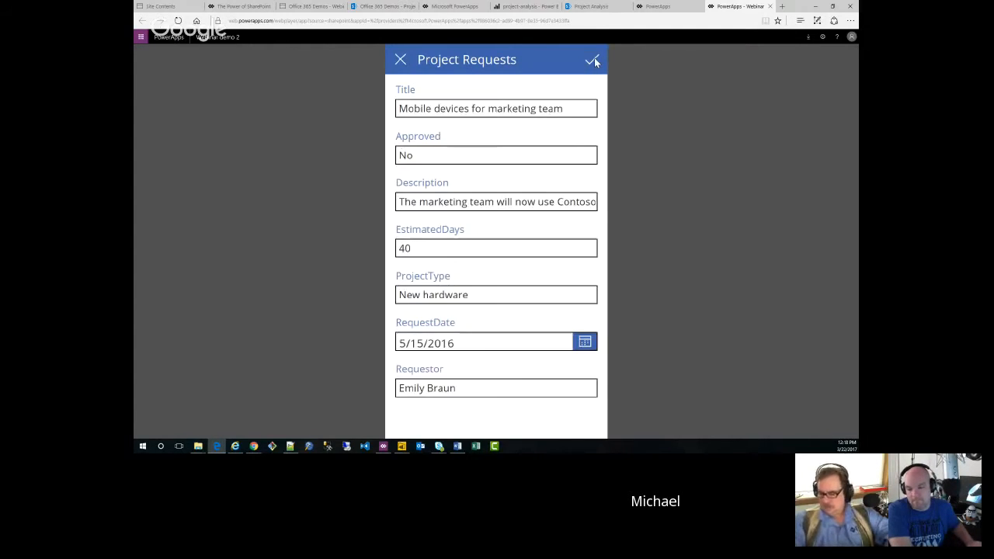
drag(513, 207, 612, 241)
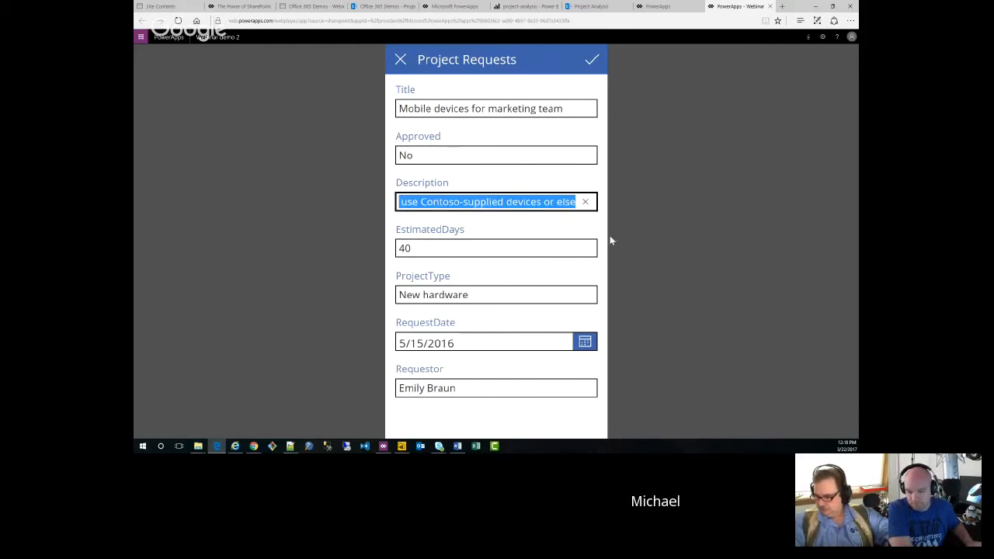
click(531, 204)
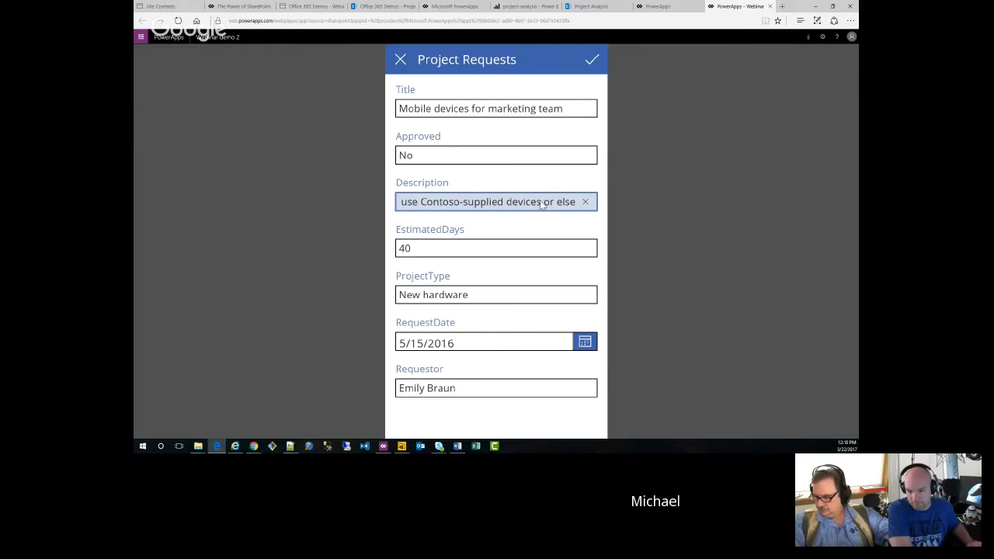
drag(542, 203, 608, 216)
key(Delete)
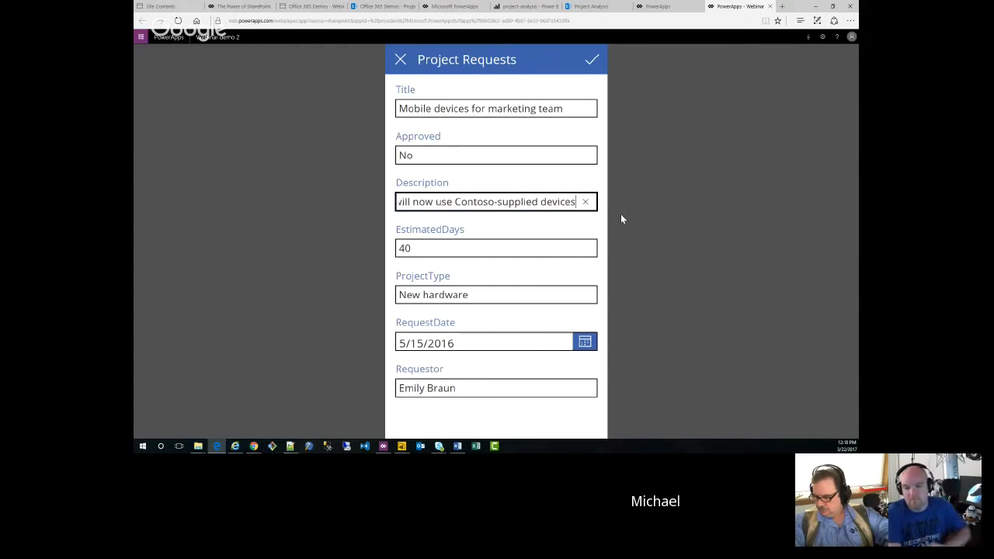
click(592, 59)
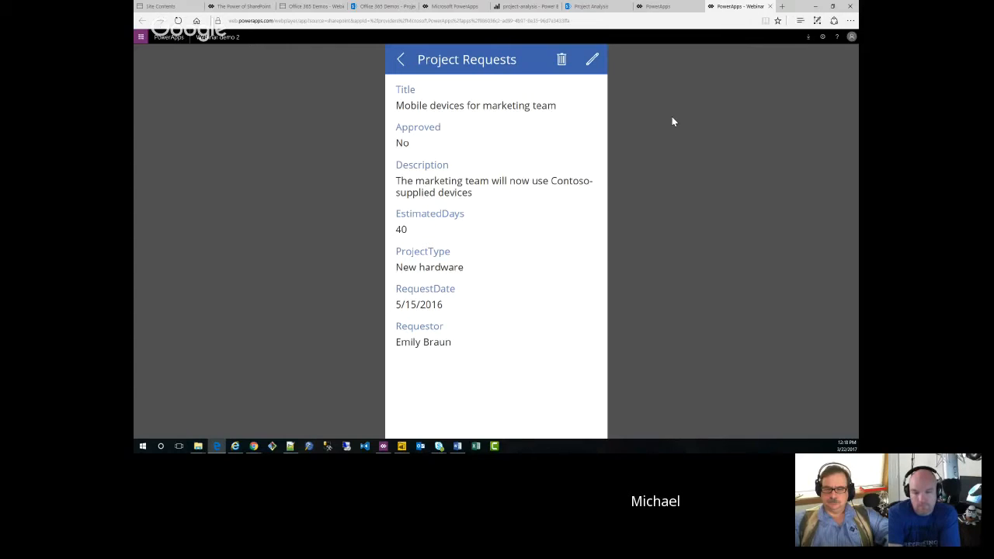
Step: Return to the SharePoint Project Requests list in its All Items view and open the templates for creating a flow
click(380, 7)
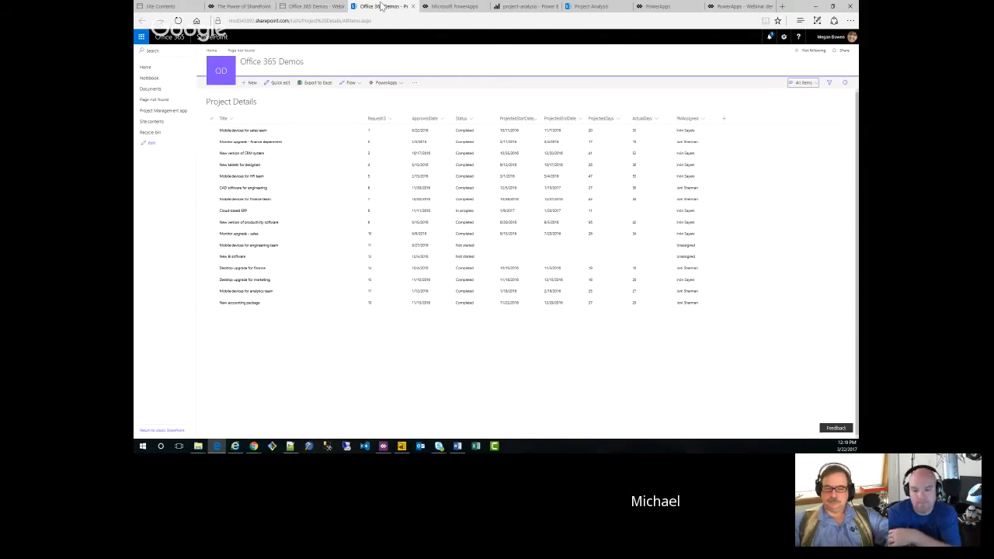
click(315, 7)
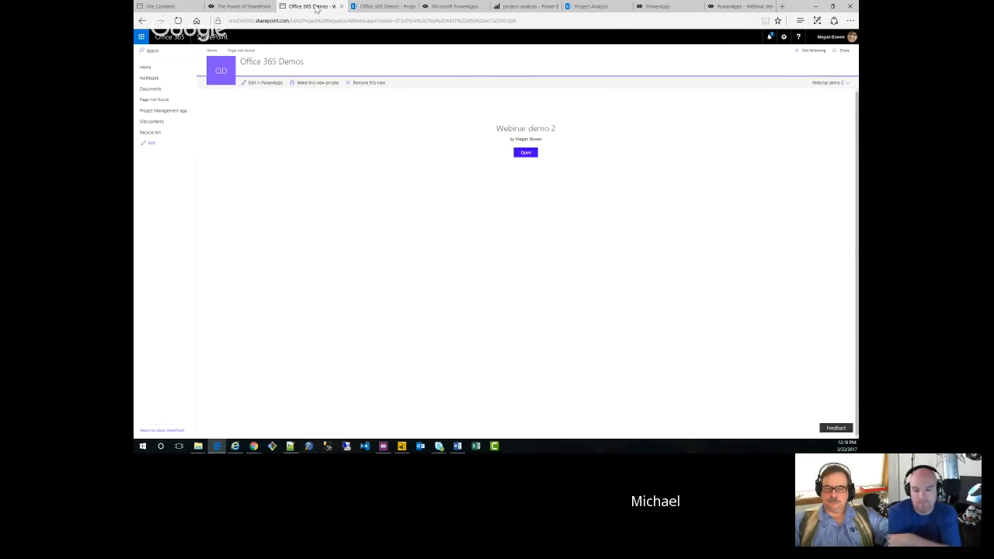
click(839, 84)
click(816, 97)
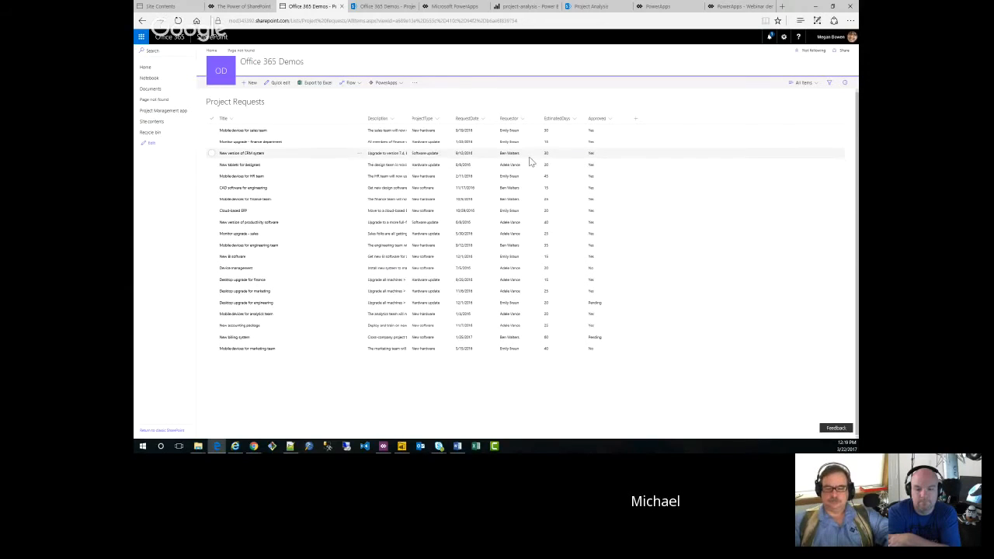
click(357, 83)
click(357, 98)
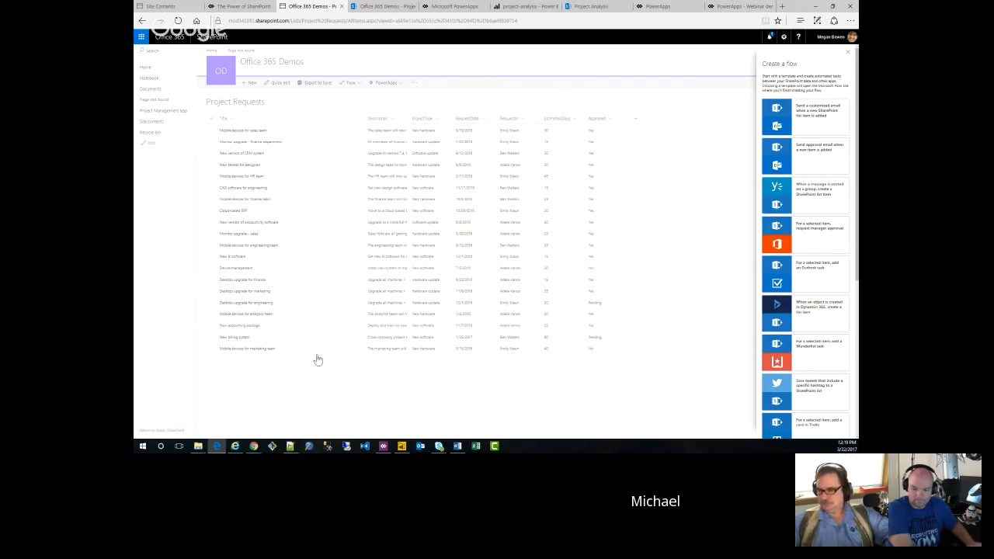
Step: Switch to the "Send approval email when a new item is added" flow and review its trigger, approval email, condition and notification emails
click(236, 448)
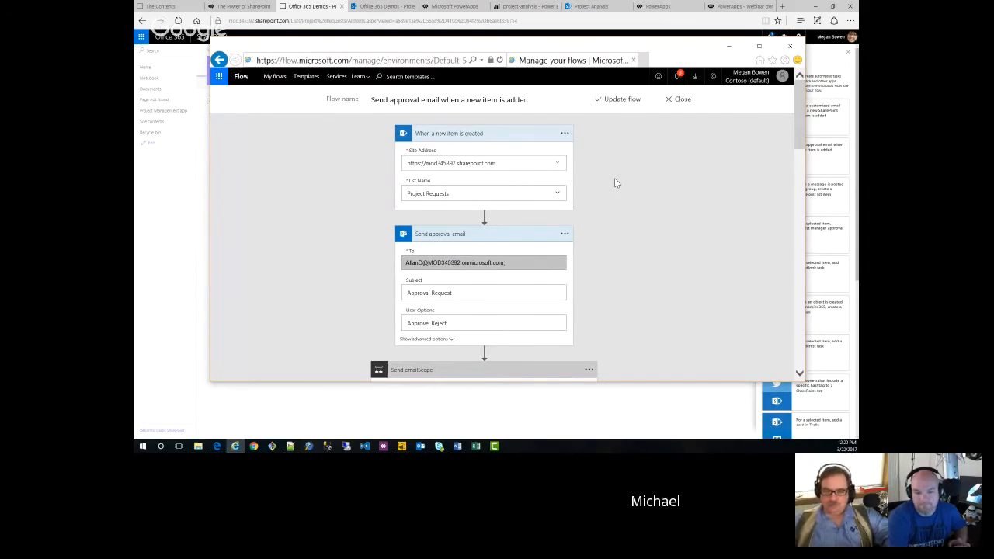
scroll(618, 182, down, 1)
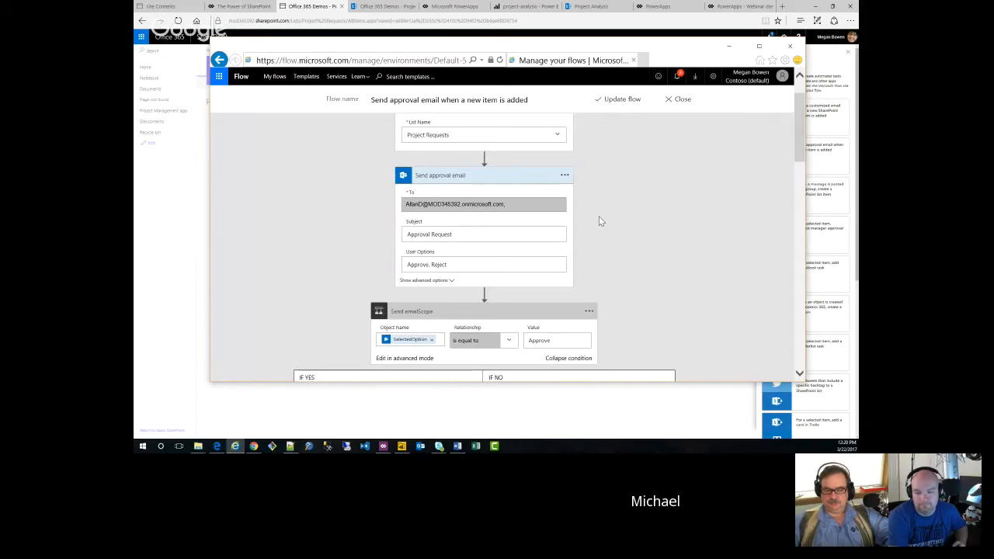
scroll(598, 217, down, 1)
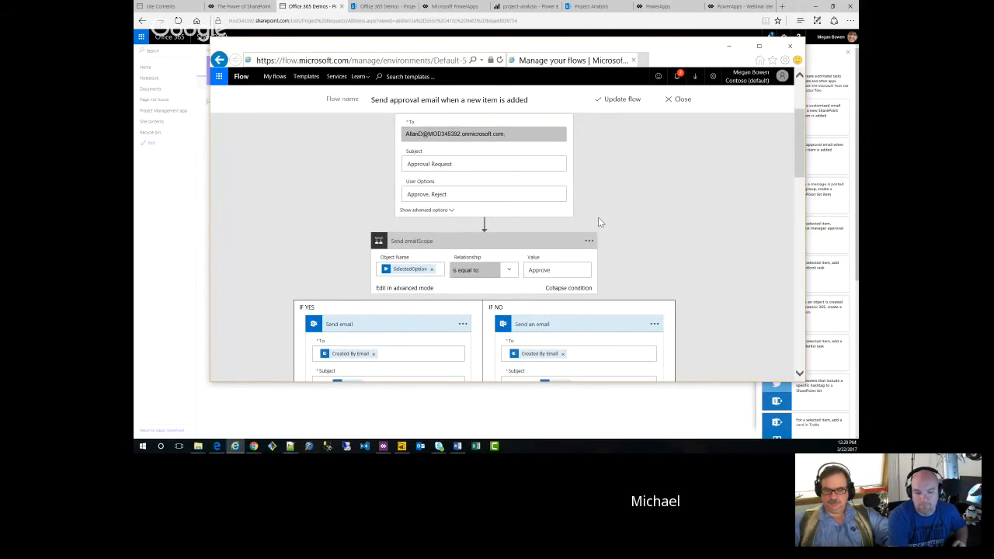
scroll(598, 222, down, 1)
scroll(598, 222, down, 1)
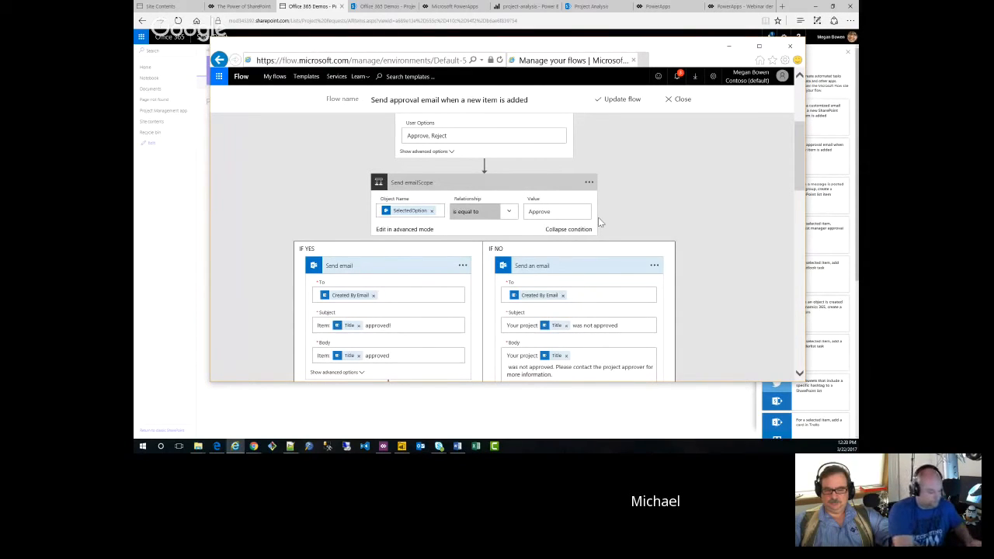
scroll(598, 217, down, 1)
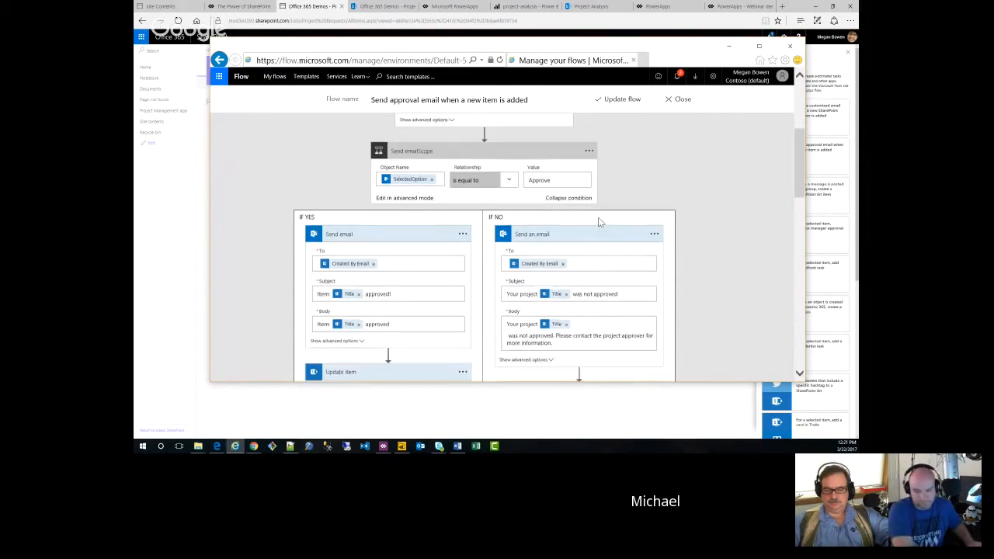
scroll(598, 216, down, 1)
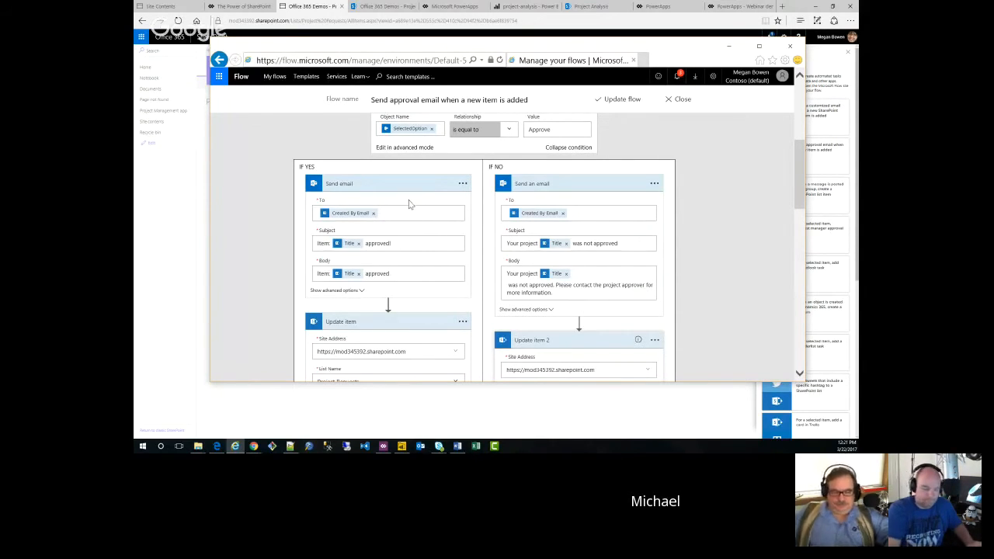
Step: Examine the Update item actions in both branches of the condition, including their Approved values
scroll(410, 203, down, 2)
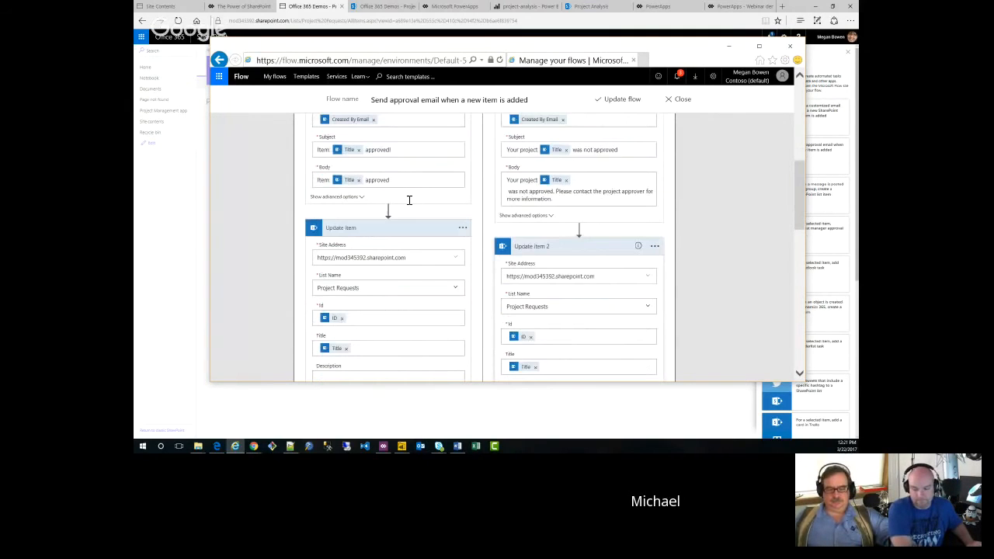
scroll(409, 202, down, 1)
scroll(409, 203, down, 4)
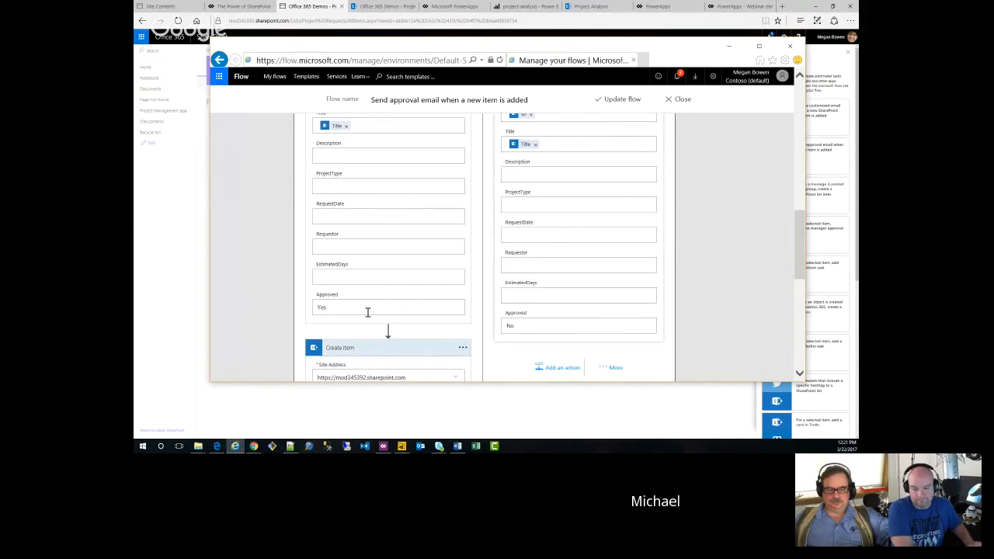
scroll(368, 312, up, 2)
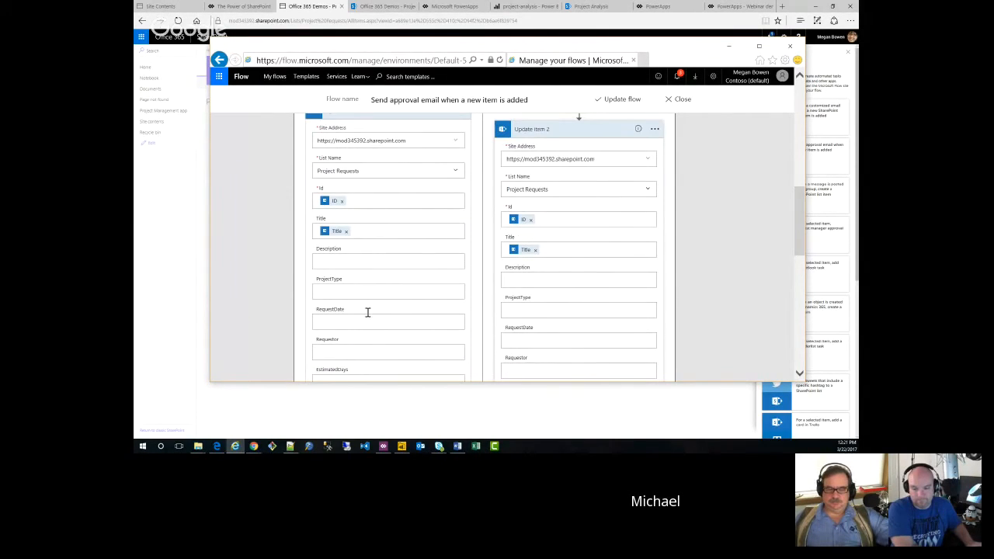
scroll(368, 312, down, 2)
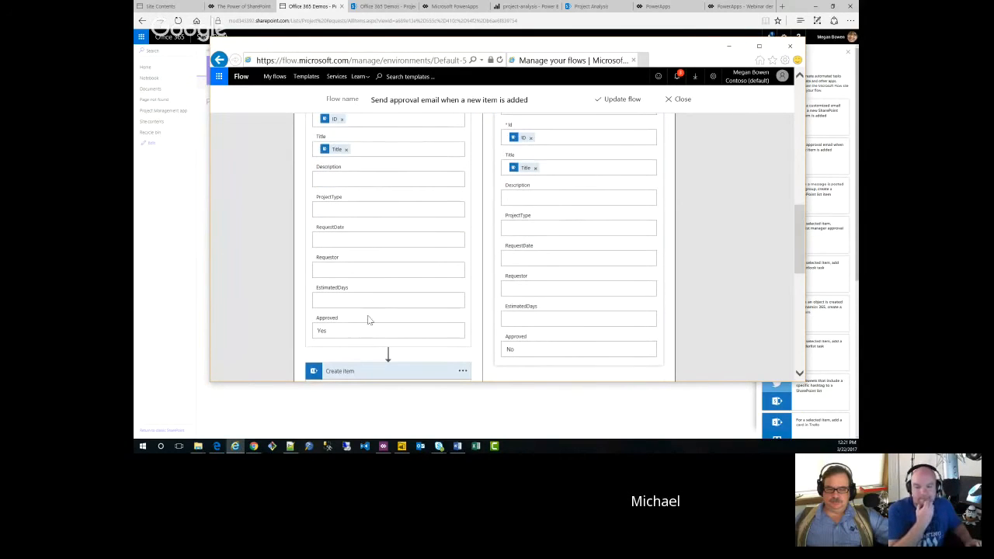
Step: Examine the Create item action for the Project Details list, from its Title and RequestID mappings to its PMAssigned value
scroll(364, 318, down, 2)
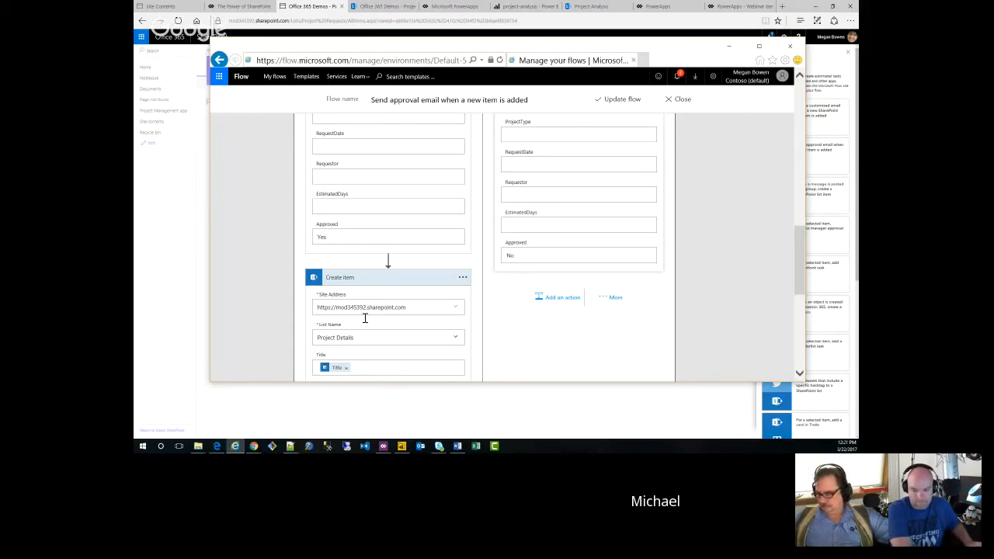
scroll(364, 318, down, 2)
scroll(364, 318, down, 3)
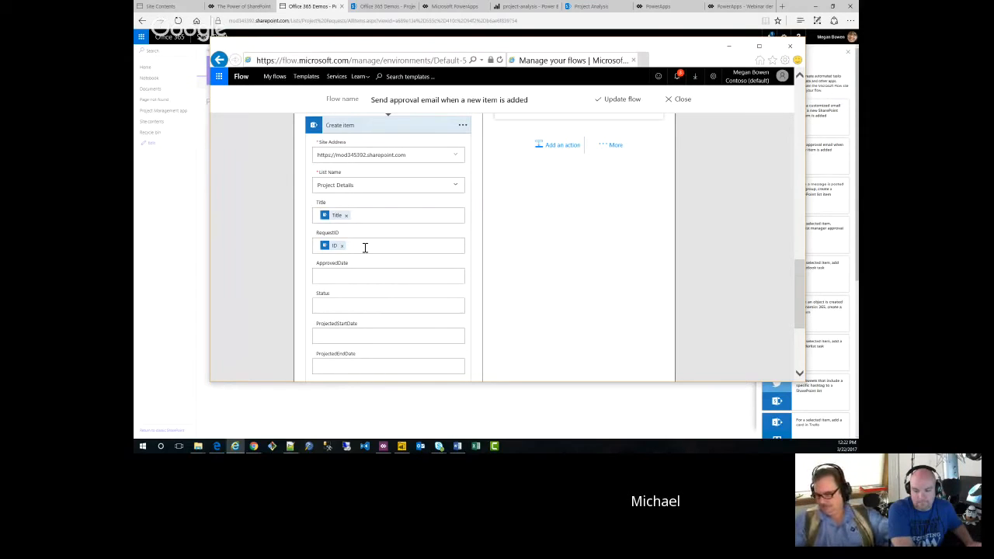
scroll(365, 247, down, 1)
scroll(365, 247, down, 3)
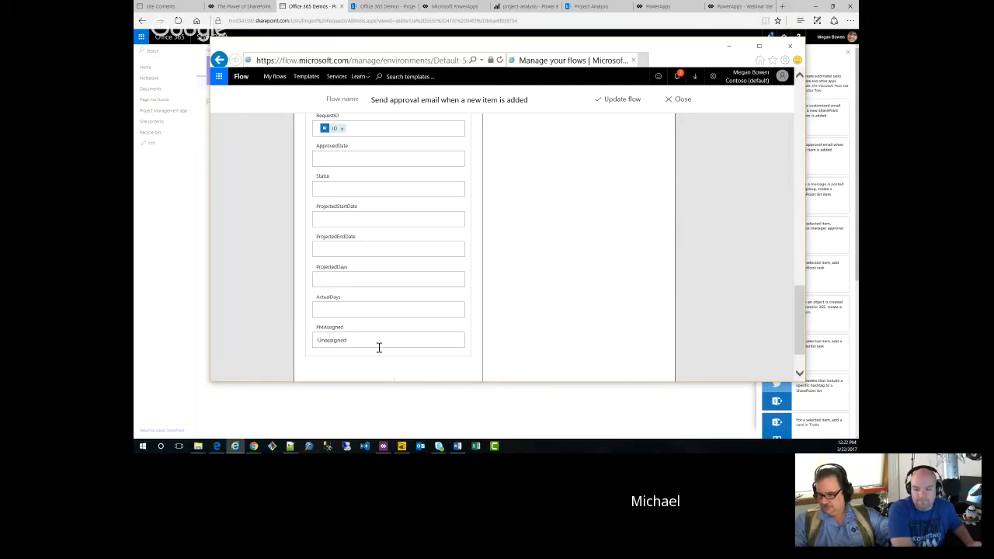
Step: Review the If No branch from its rejection email to Update item 2, and select that action's Approved field
scroll(596, 262, up, 9)
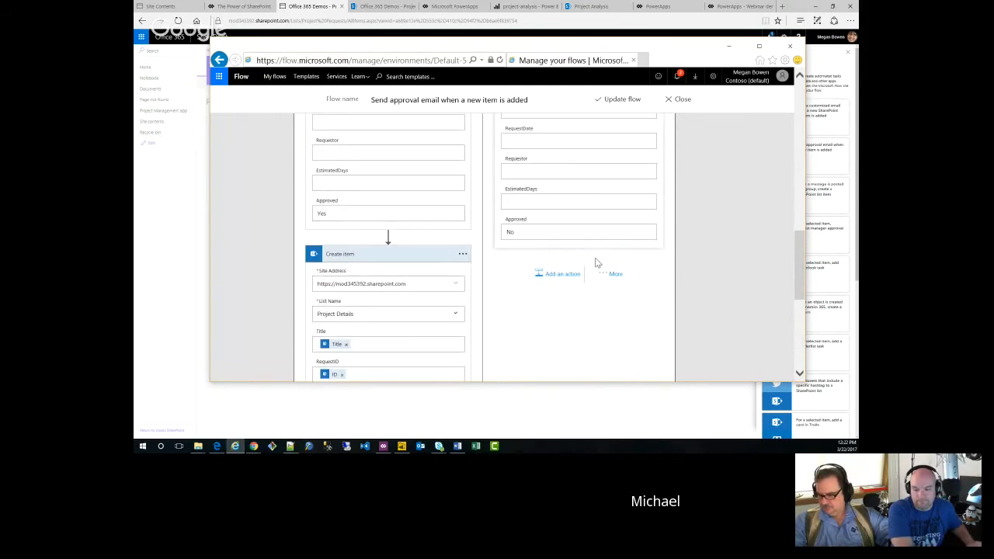
scroll(596, 262, up, 15)
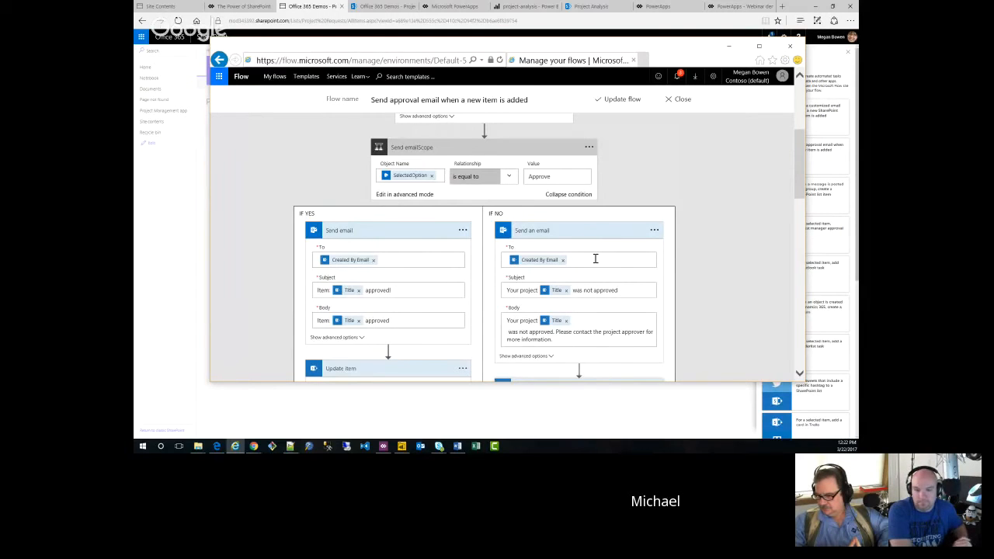
scroll(636, 259, up, 1)
scroll(636, 258, down, 10)
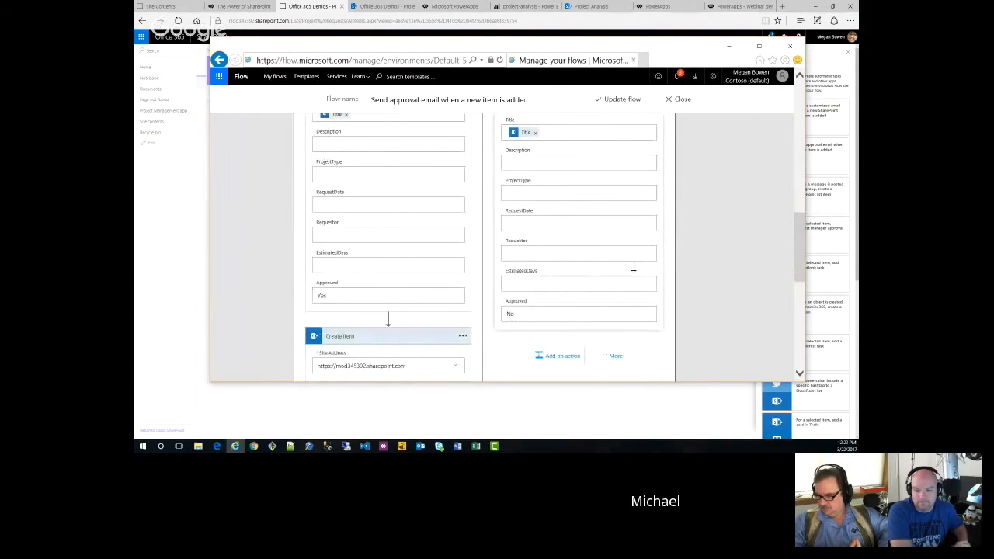
click(535, 315)
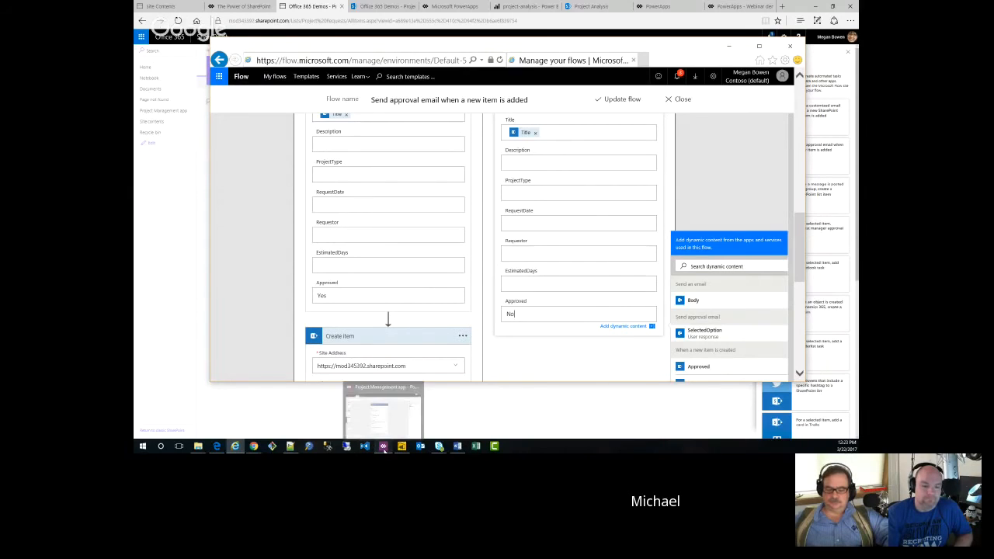
Step: Switch to the Project Management app in PowerApps Studio and view its SelectTask, AssignManager and ViewProjects screens
click(383, 446)
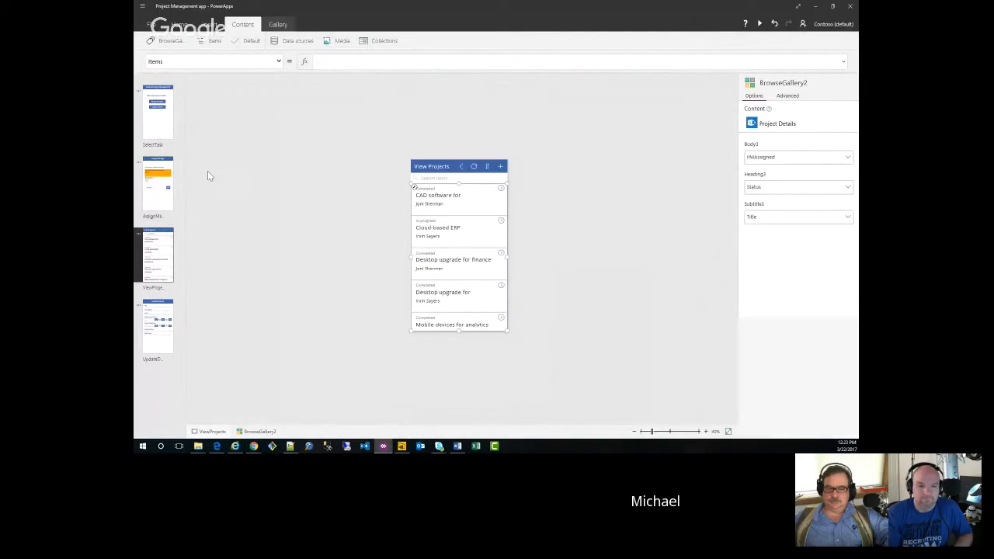
click(162, 145)
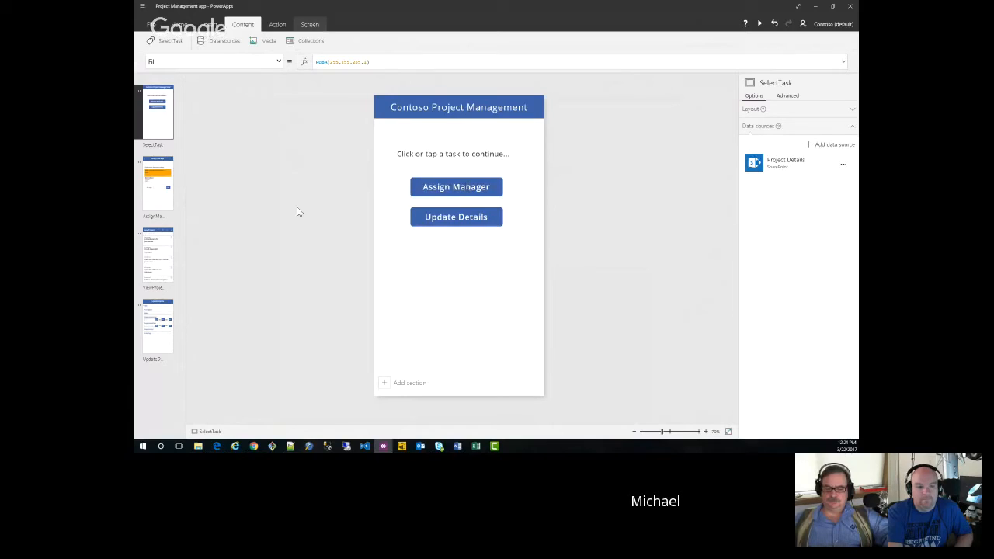
click(159, 204)
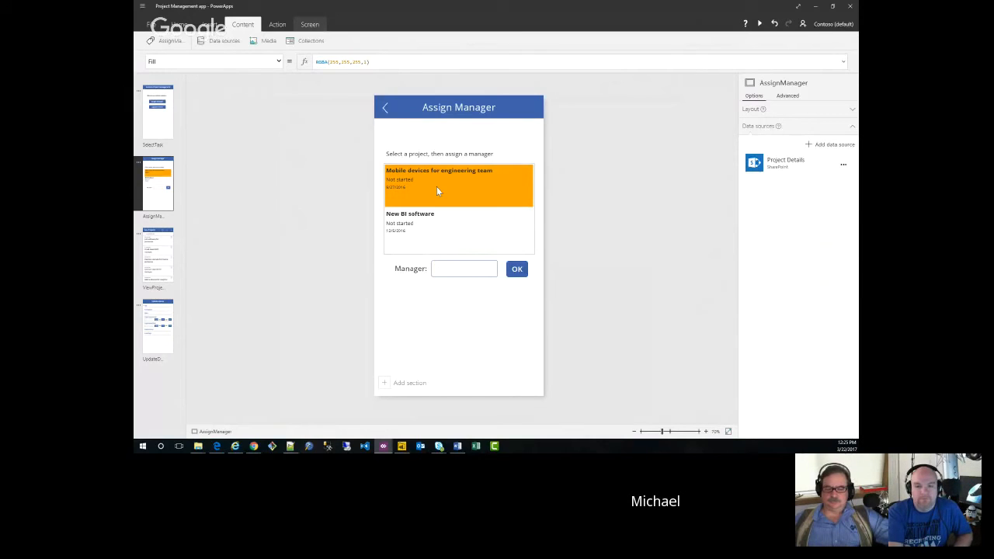
click(159, 245)
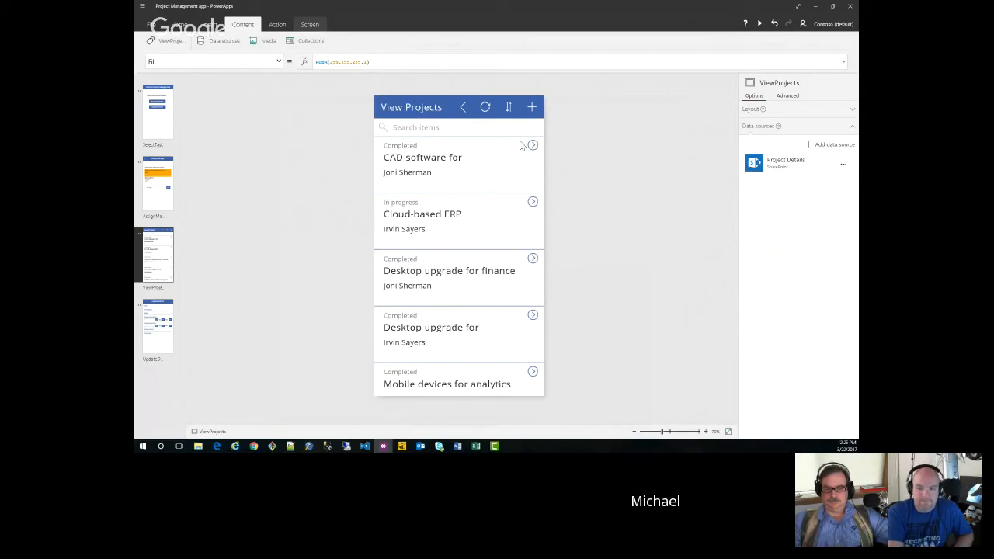
Step: Inspect the Items formulas of the AssignManager and ViewProjects galleries, and select the search box on ViewProjects
click(168, 186)
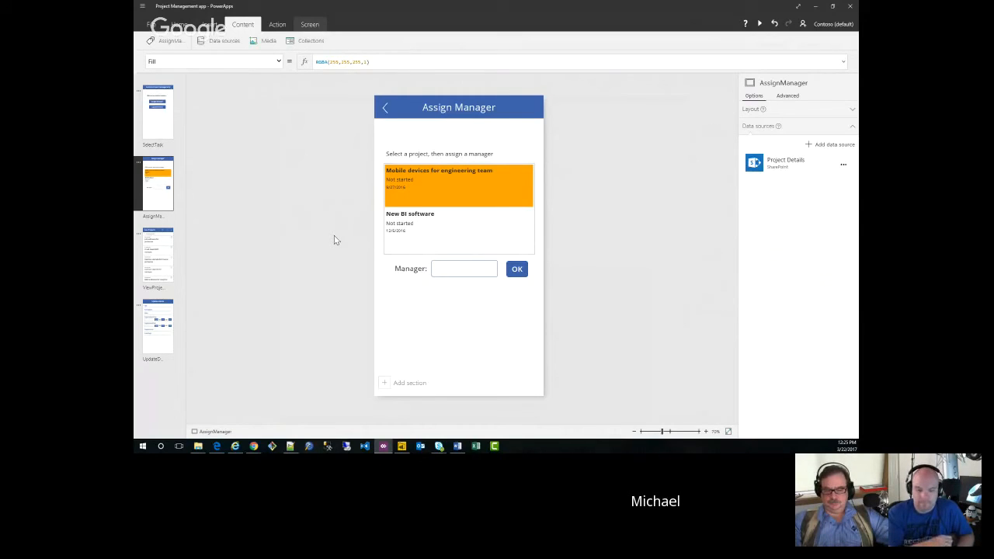
click(474, 235)
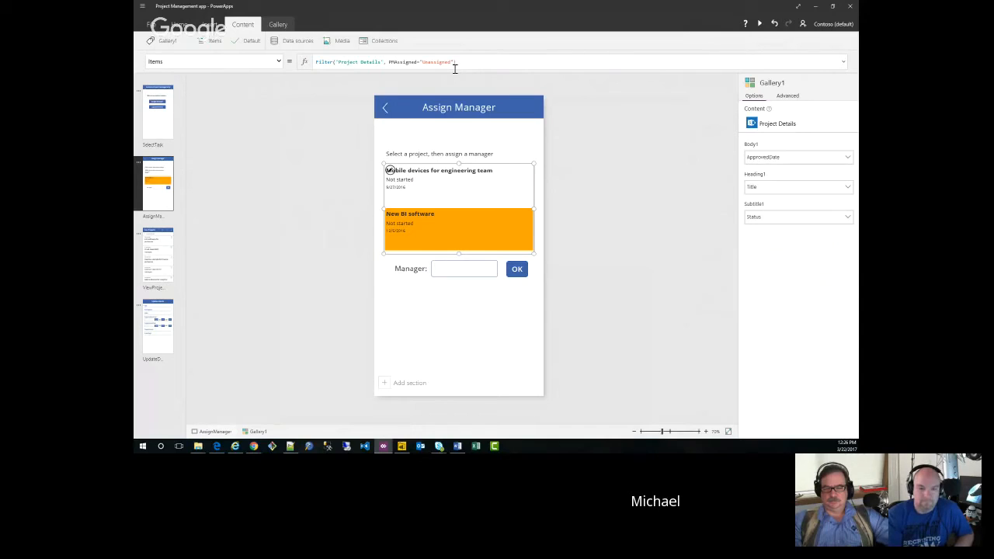
click(156, 251)
click(483, 223)
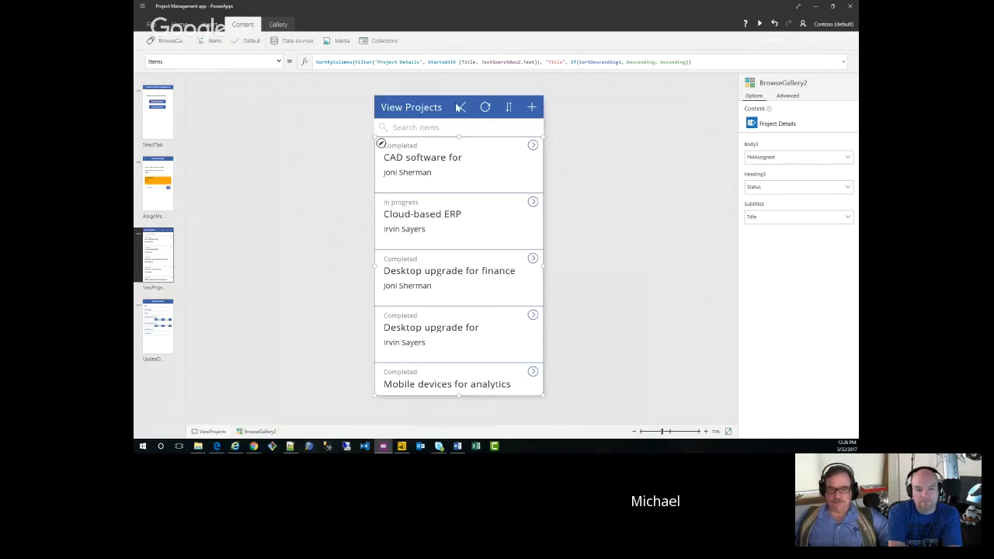
click(449, 131)
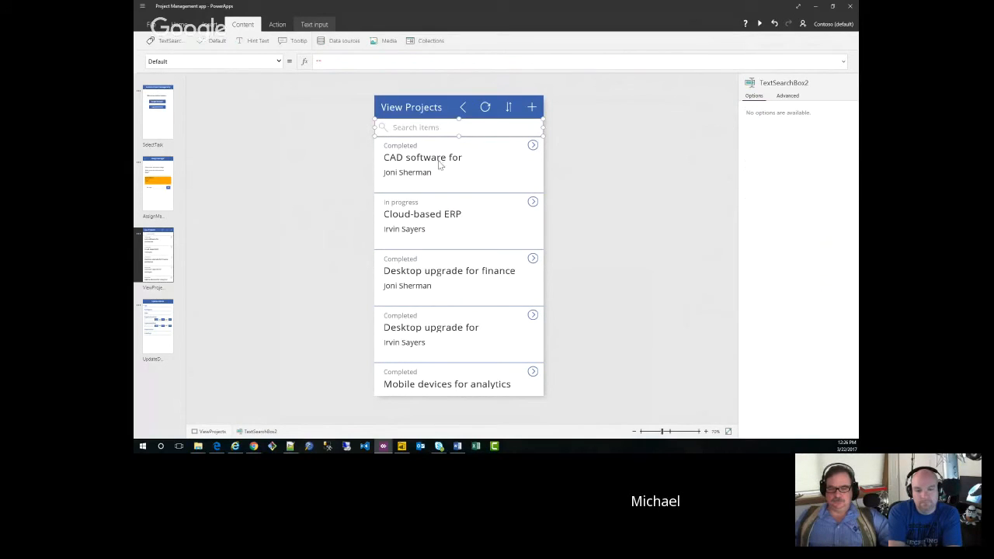
Step: View the UpdateDetails screen of the Project Management app with its project edit form
click(445, 130)
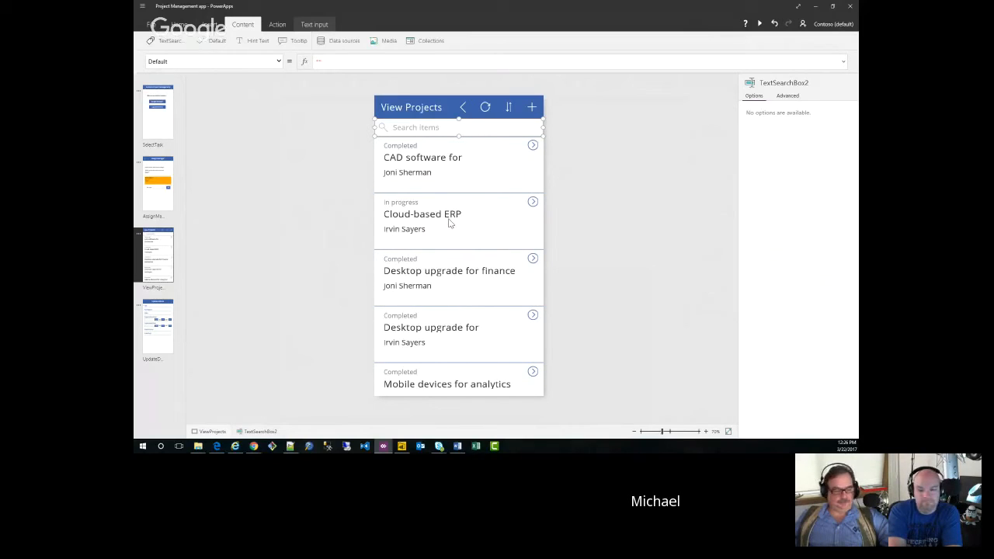
click(156, 344)
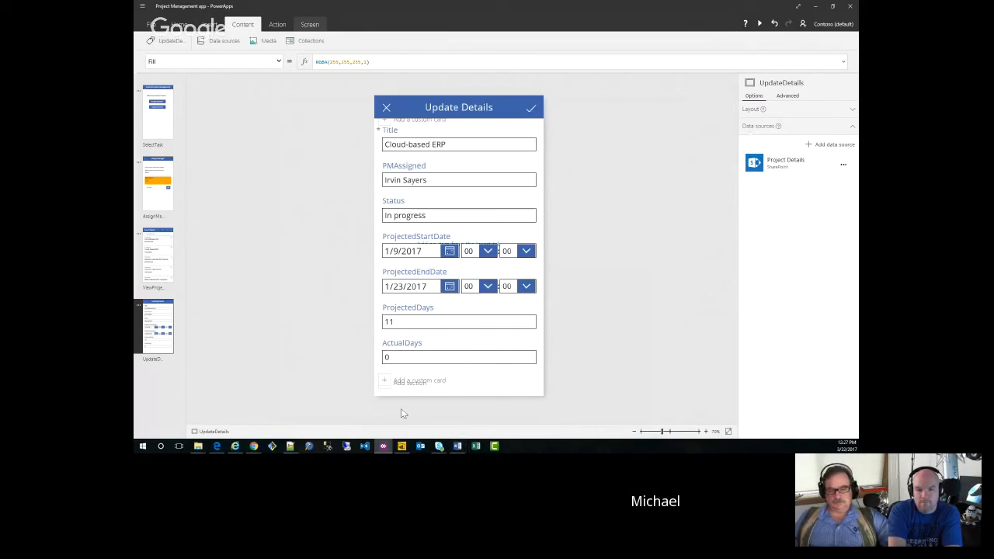
Step: Switch to Power BI Desktop and review the Project Details query in a maximized Query Editor, then minimize the editor
click(401, 447)
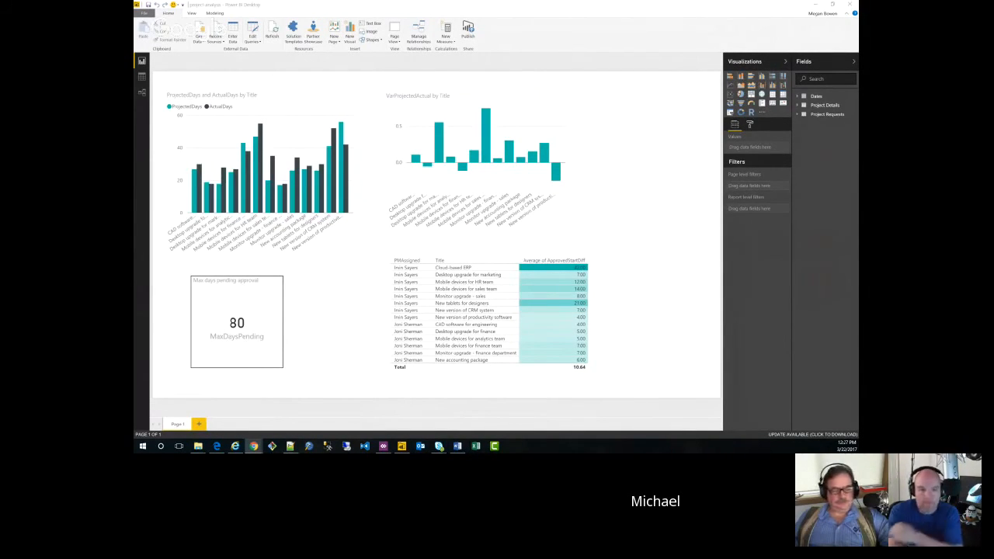
click(260, 46)
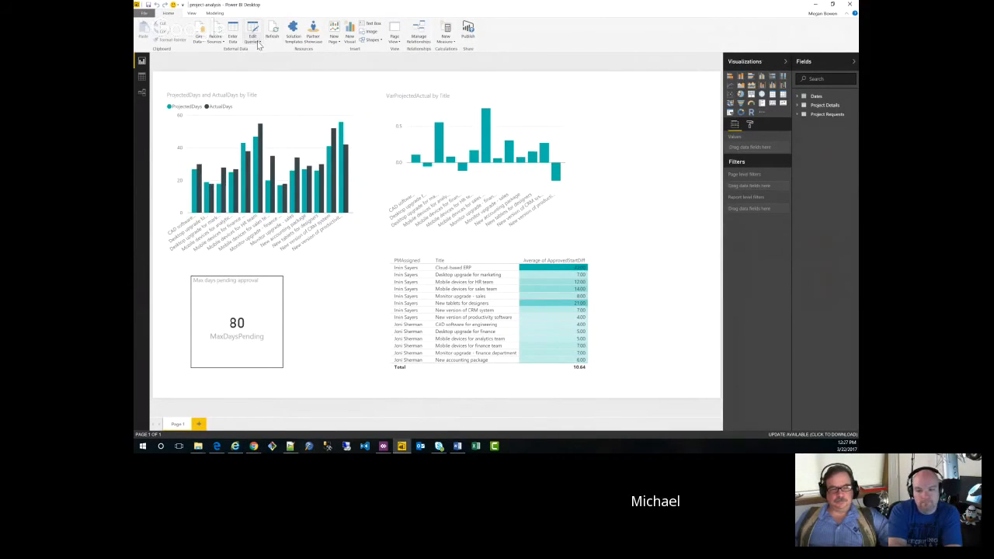
click(259, 42)
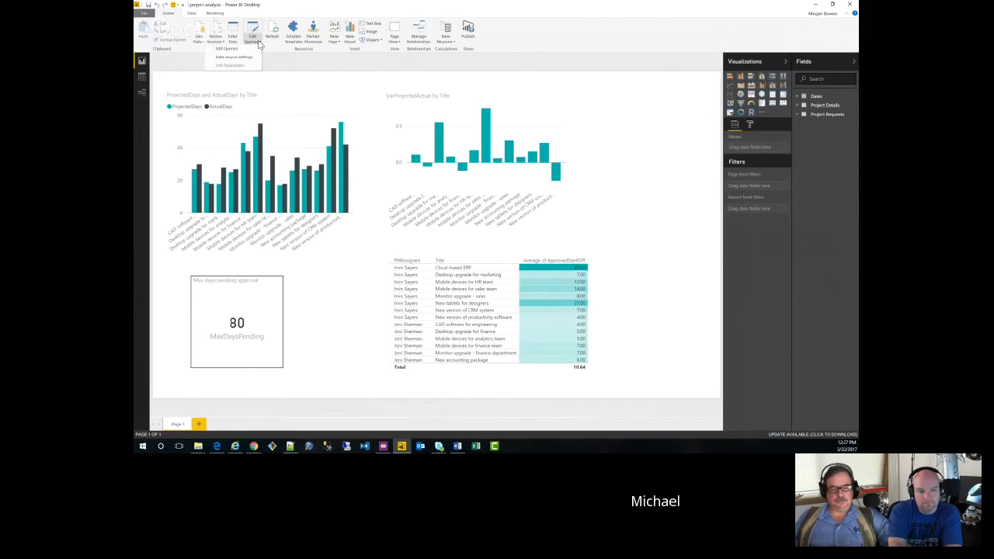
click(253, 46)
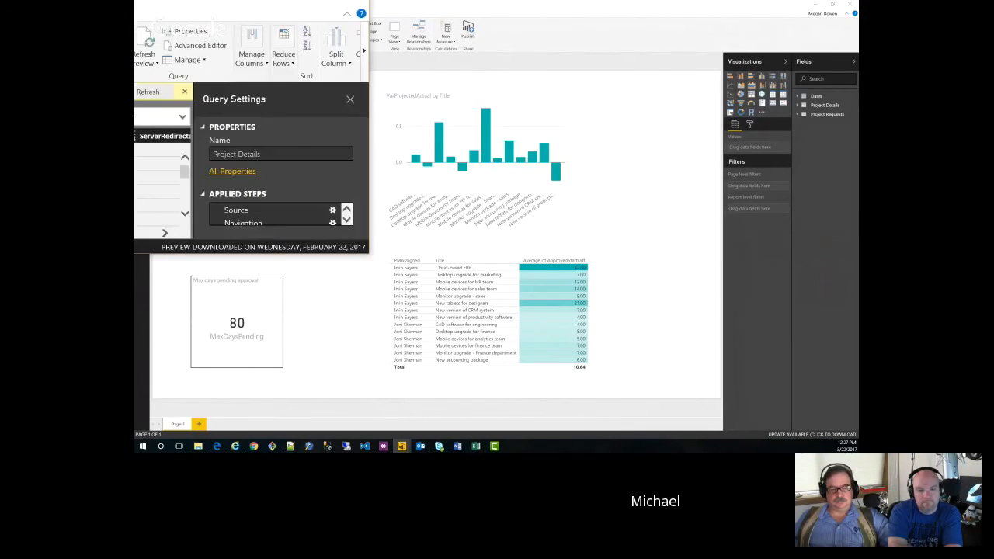
drag(140, 3, 465, 89)
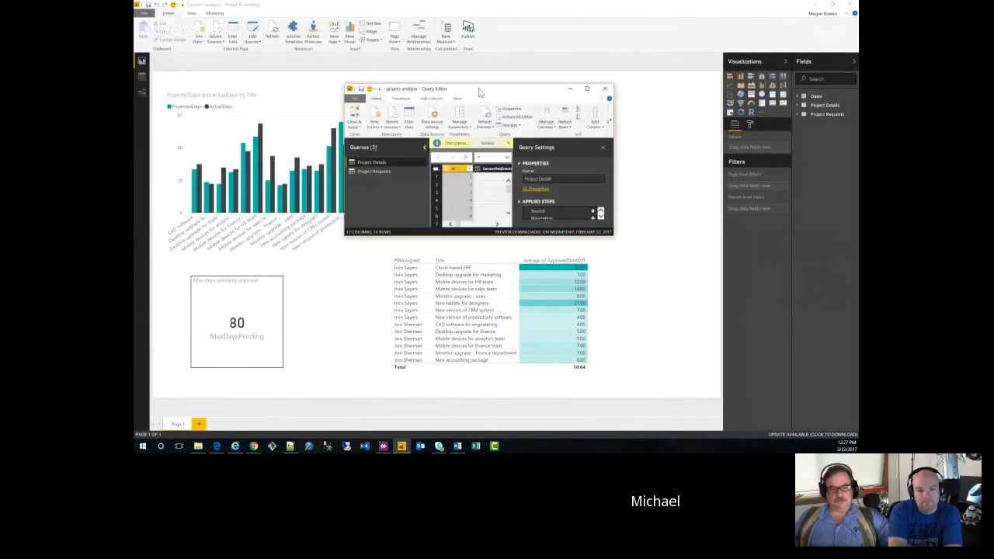
click(588, 94)
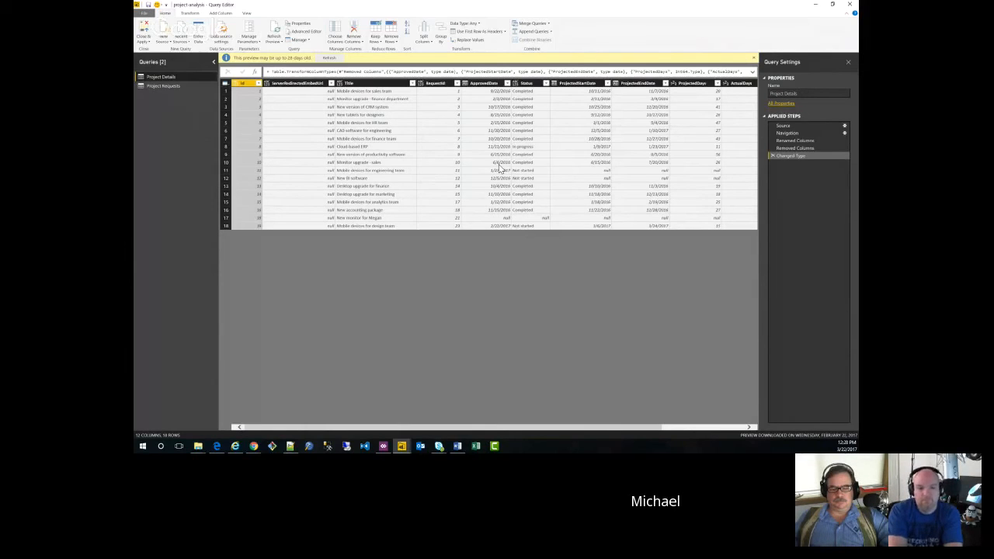
click(816, 8)
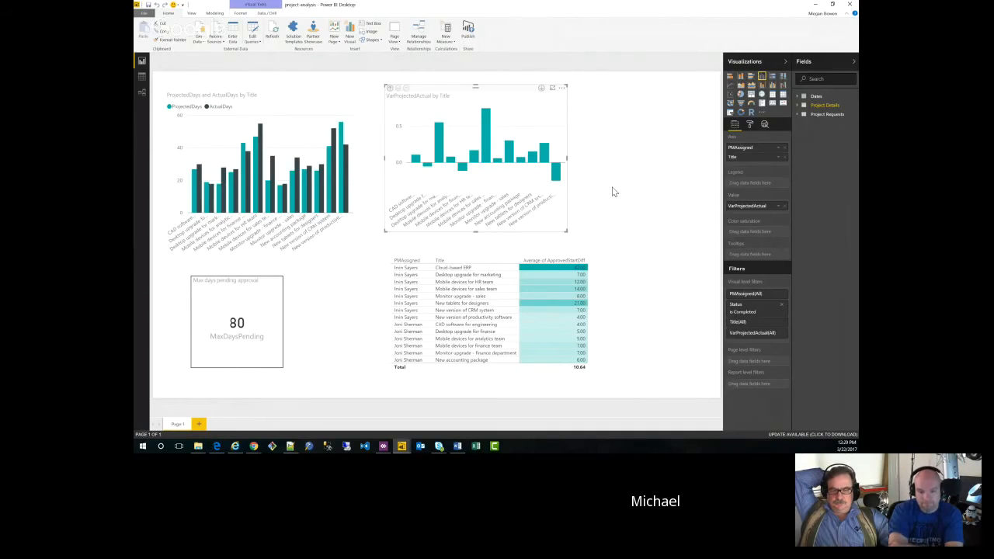
Step: Drill the VarProjectedActual chart up to the PMAssigned level and back down to the Title level
click(389, 90)
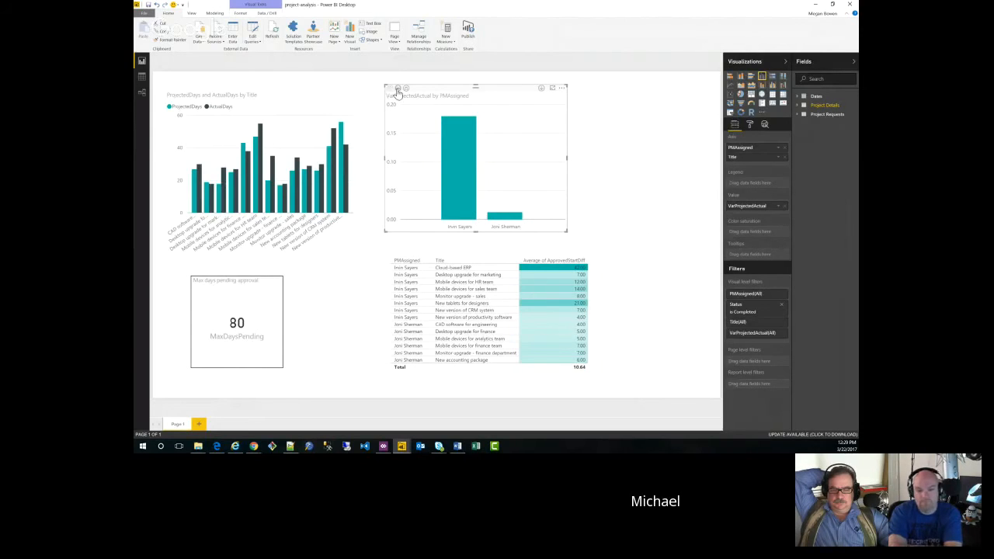
click(397, 89)
mouse_move(442, 148)
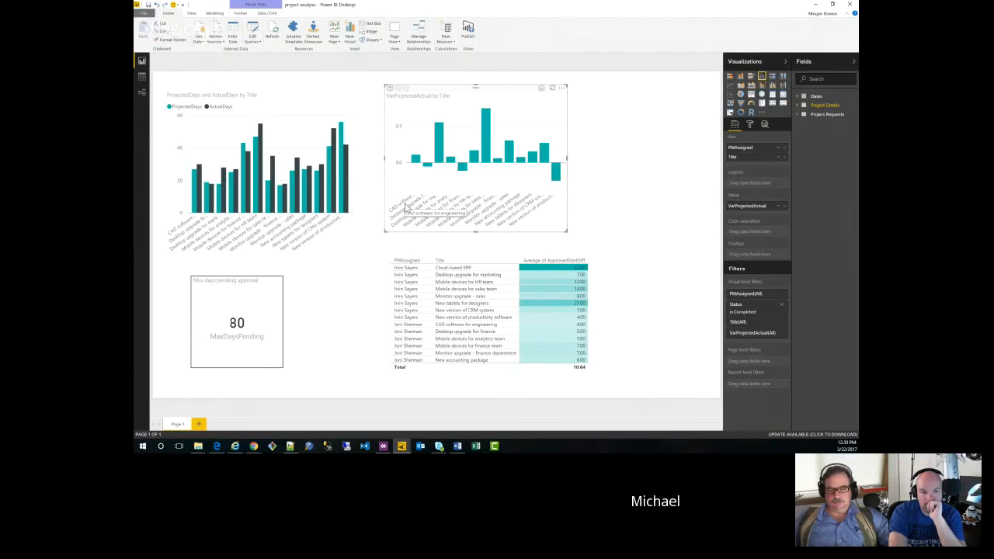
Step: Select the Max days pending approval card, and switch back to the SharePoint Project Requests list in the browser
click(248, 352)
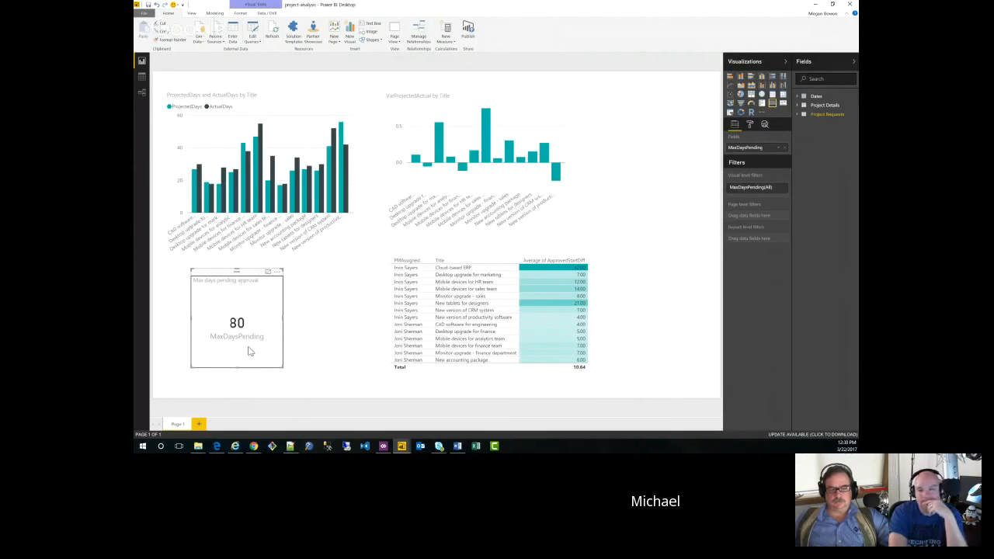
key(alt+Tab)
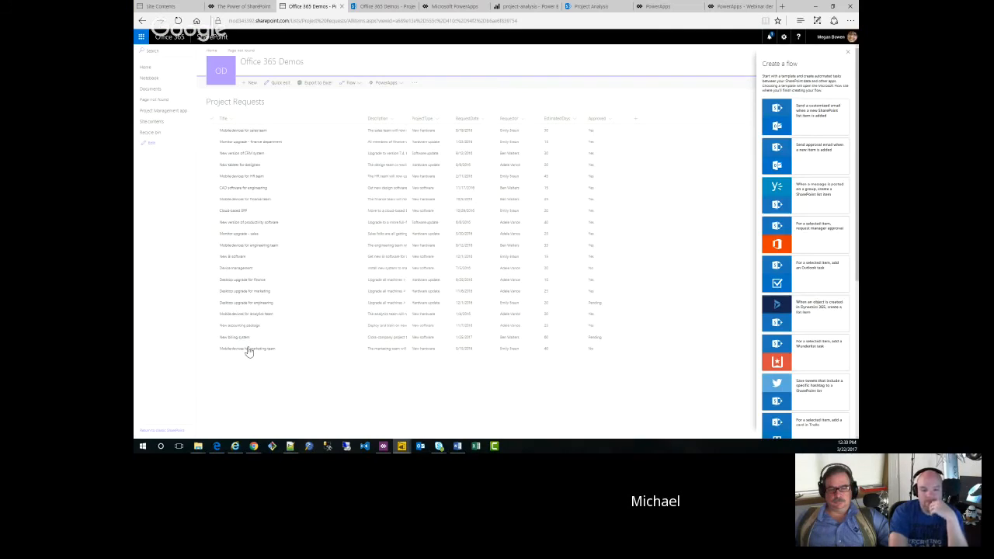